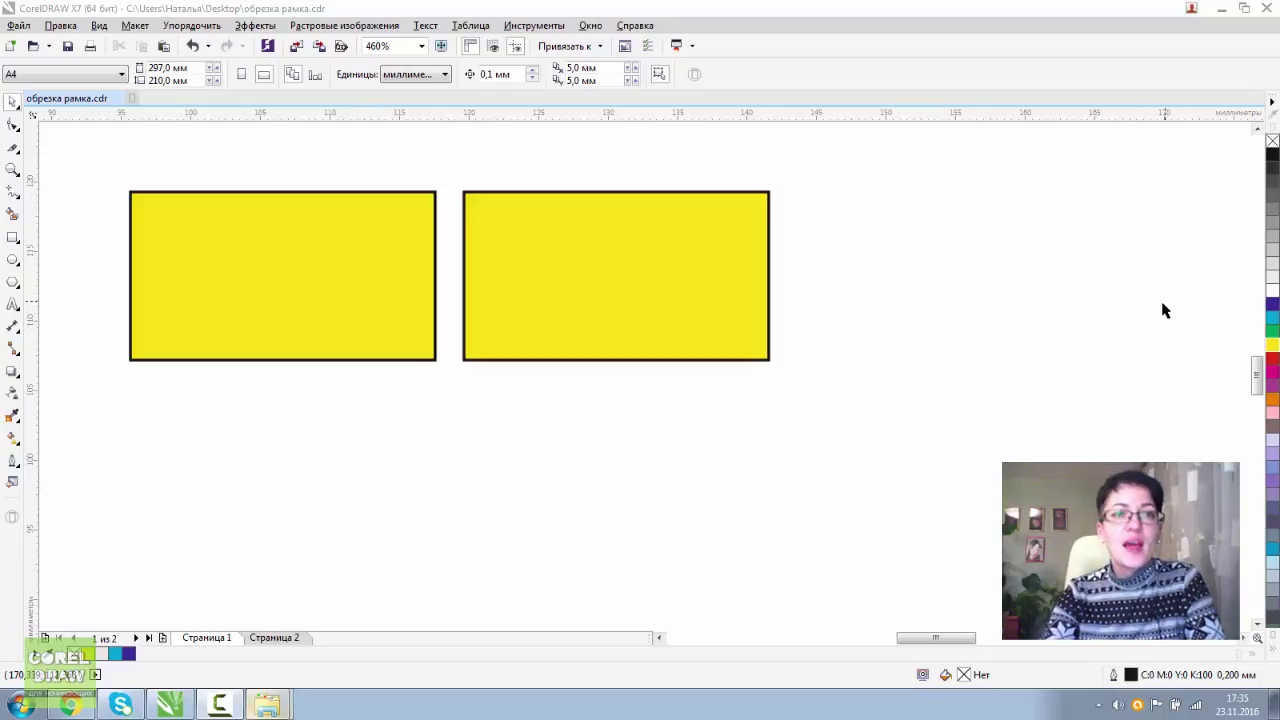
Cut the left yellow rectangle in two with the Knife tool along a slightly slanted straight line between its upper and lower edges.
click(14, 150)
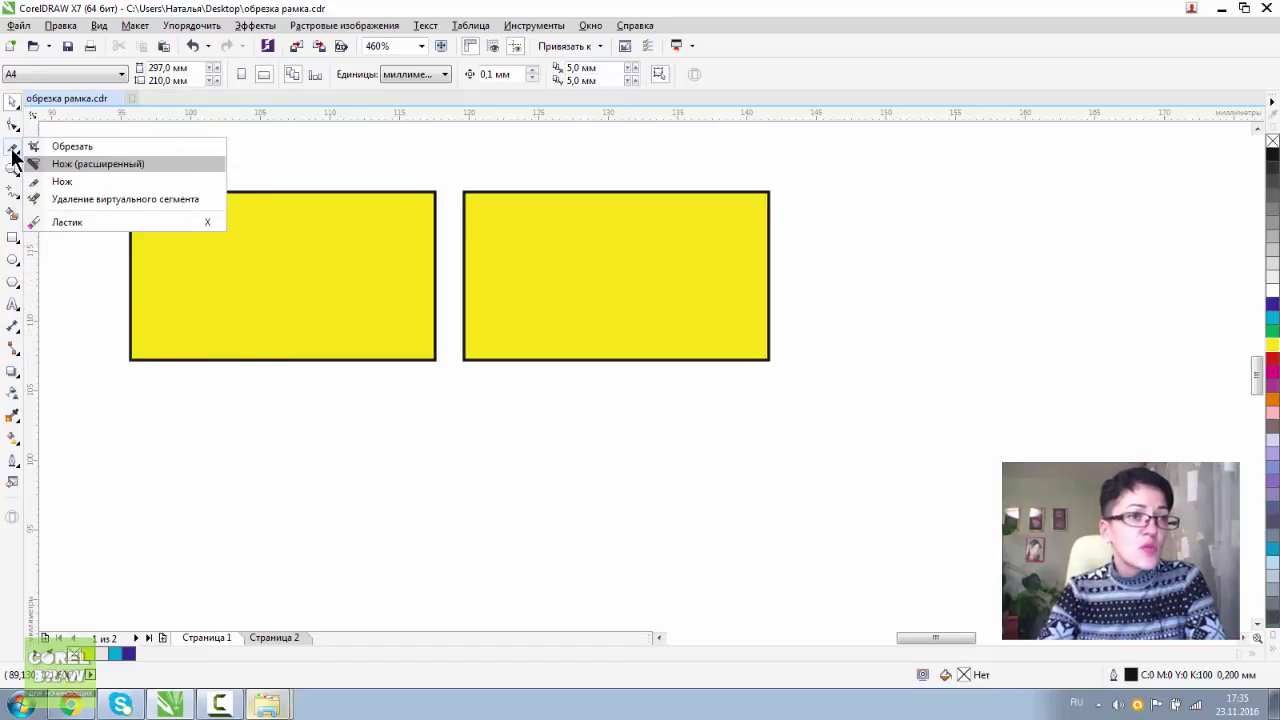
click(57, 186)
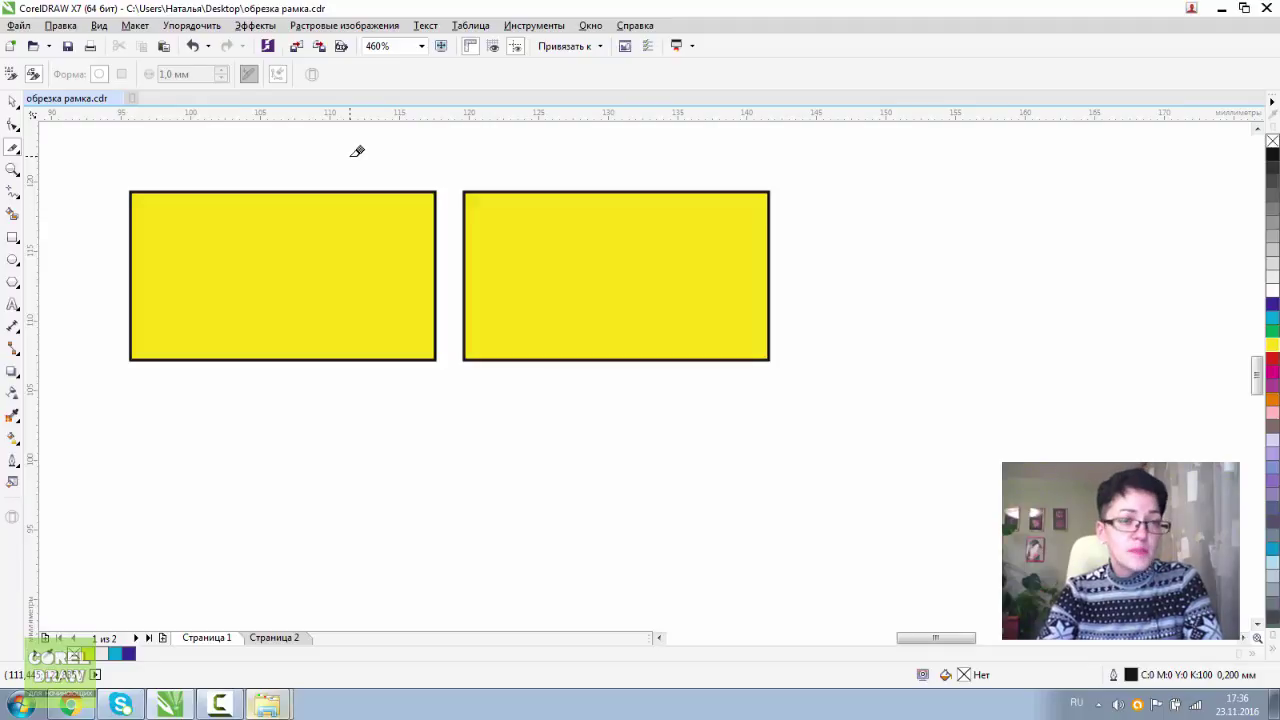
click(270, 181)
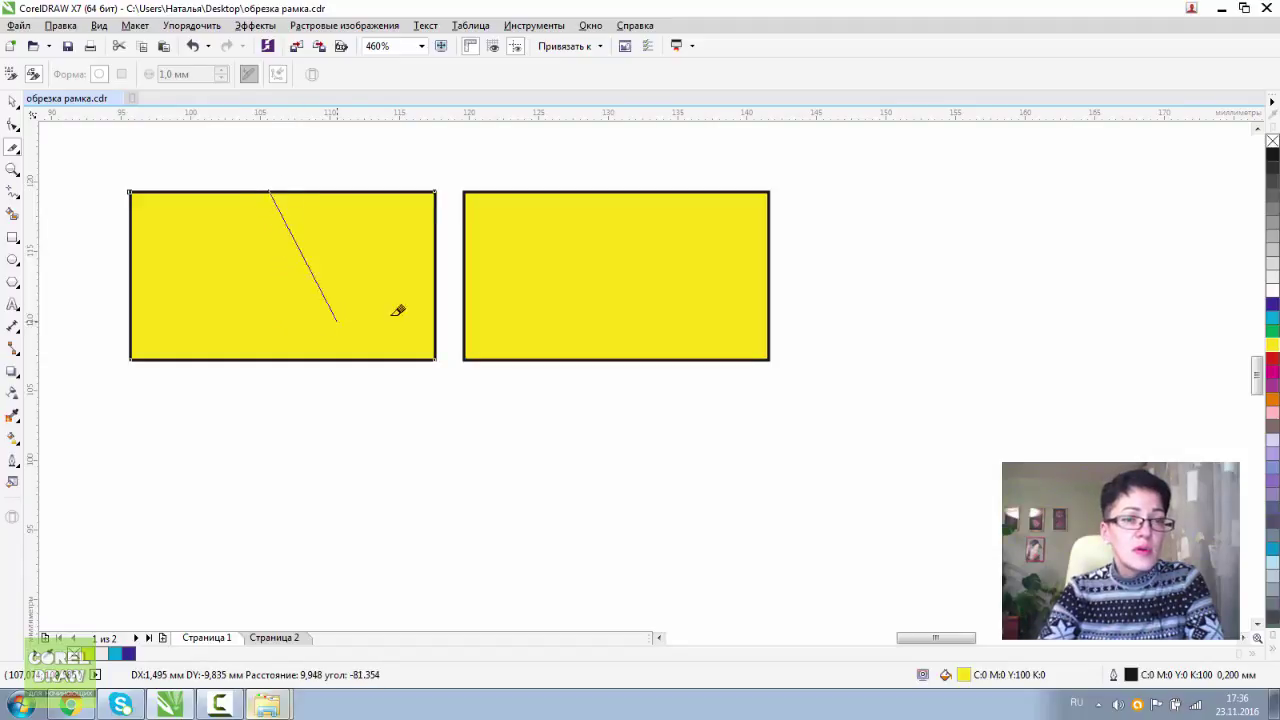
click(297, 355)
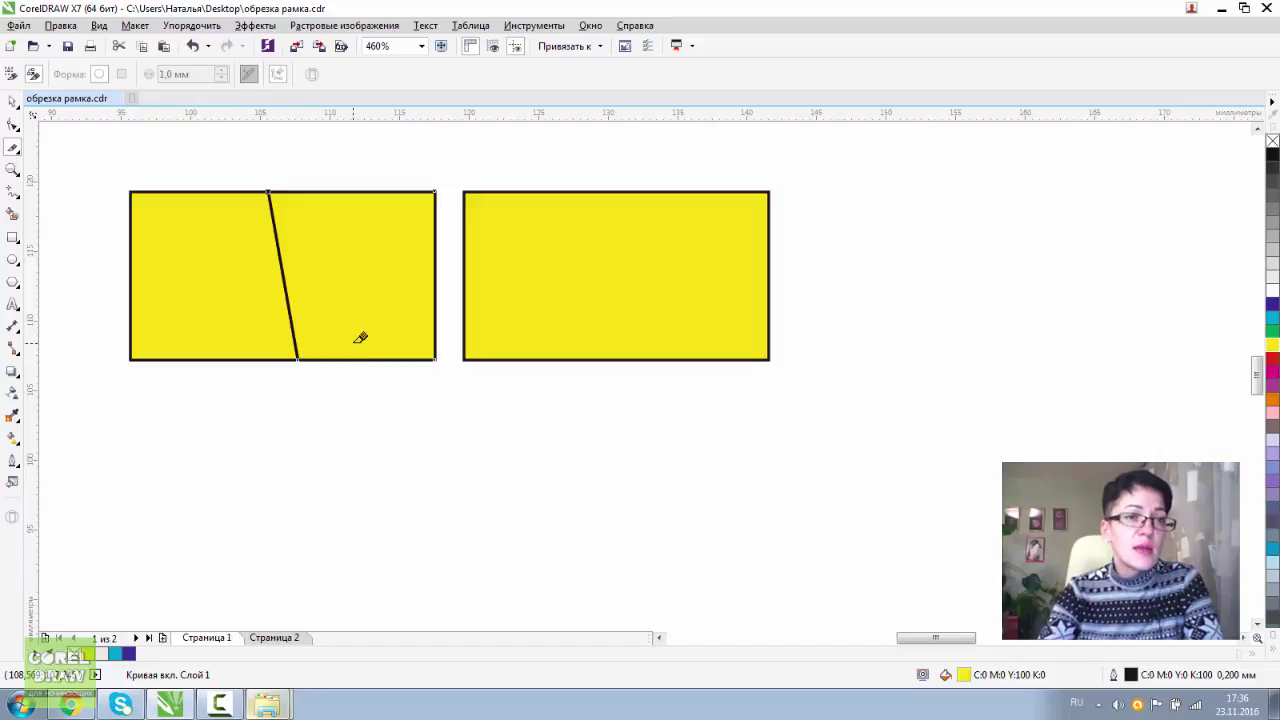
click(12, 101)
click(277, 165)
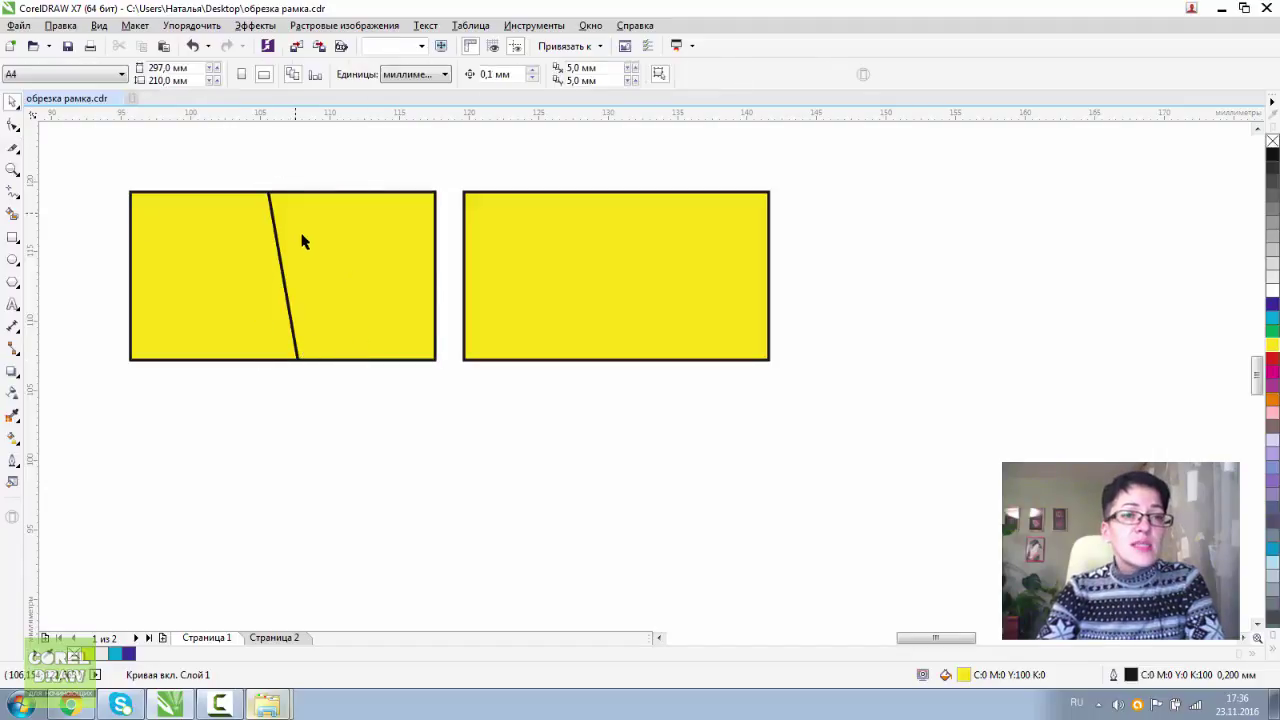
Fill the right piece of the cut rectangle with cyan (C100) and the left piece with light blue (C60 M40).
click(306, 247)
click(210, 250)
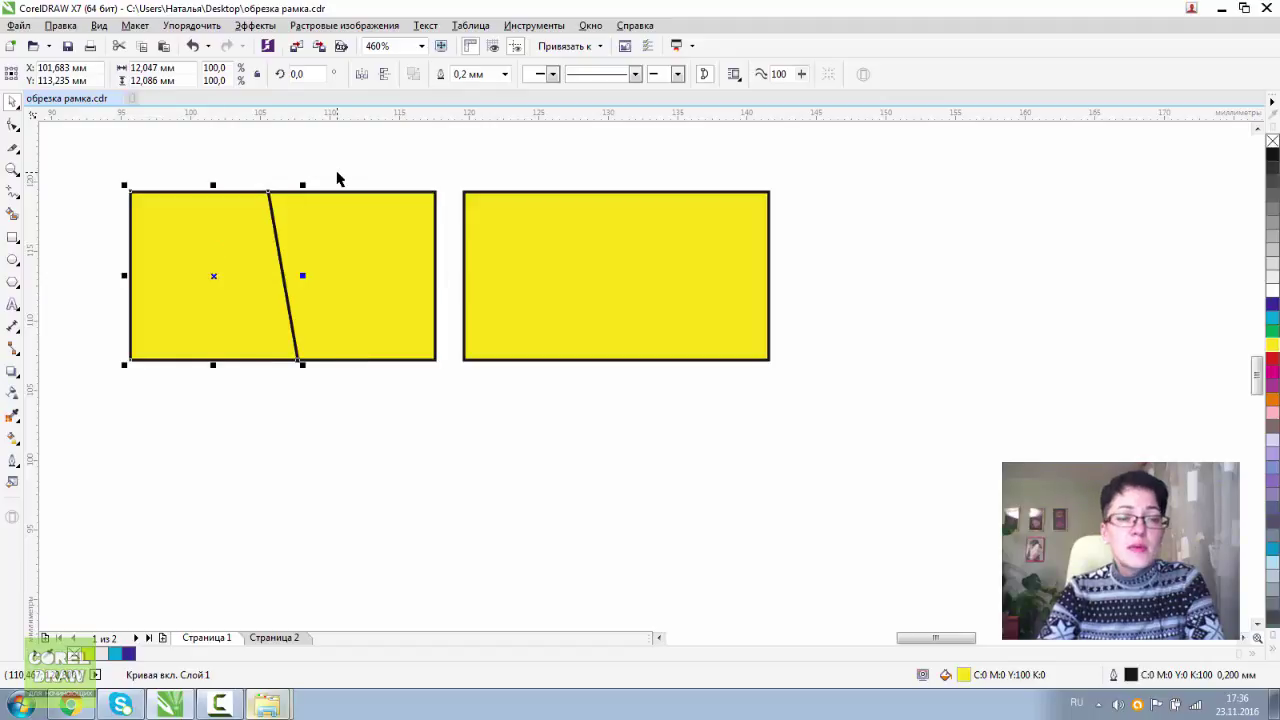
click(346, 245)
click(217, 240)
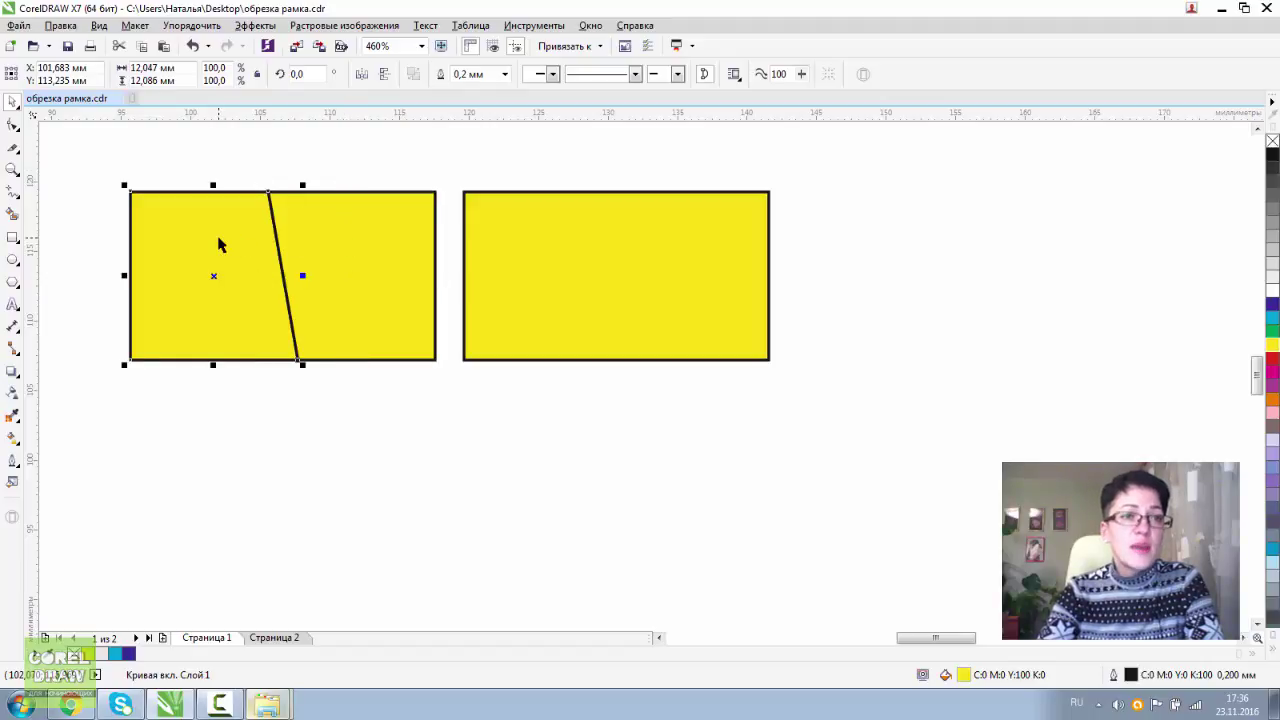
click(337, 246)
click(1272, 318)
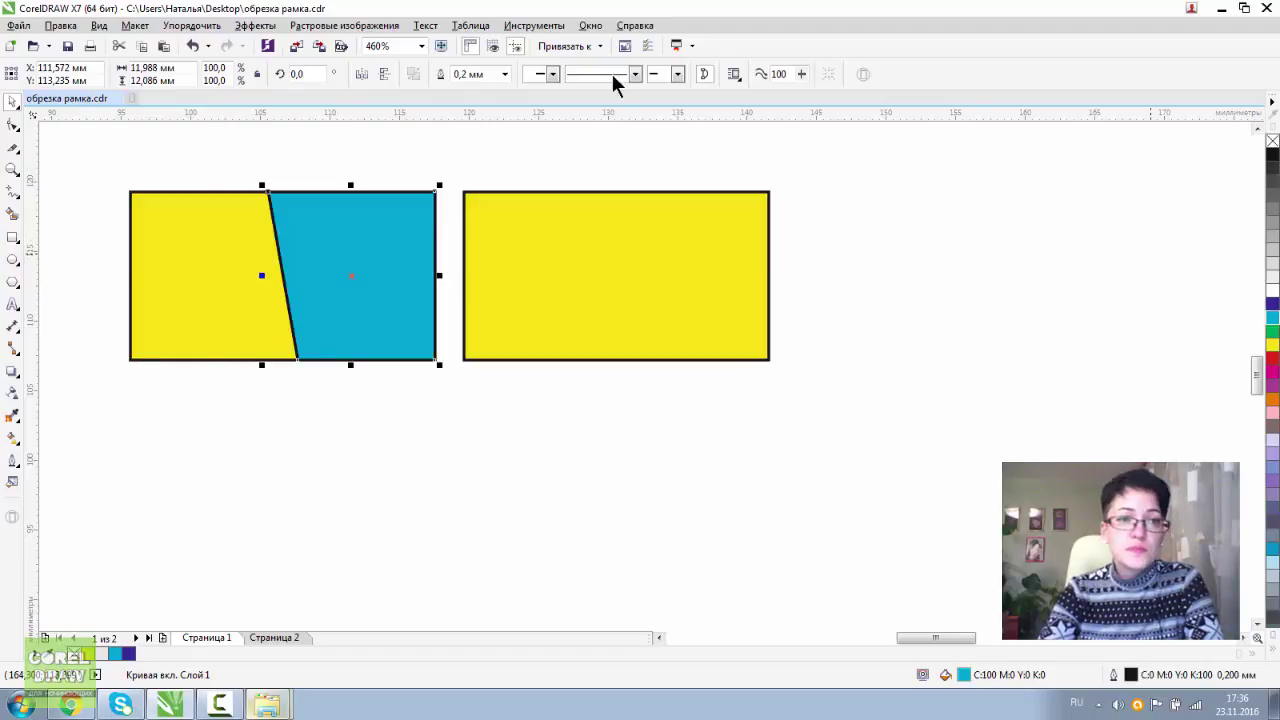
click(200, 239)
click(1272, 466)
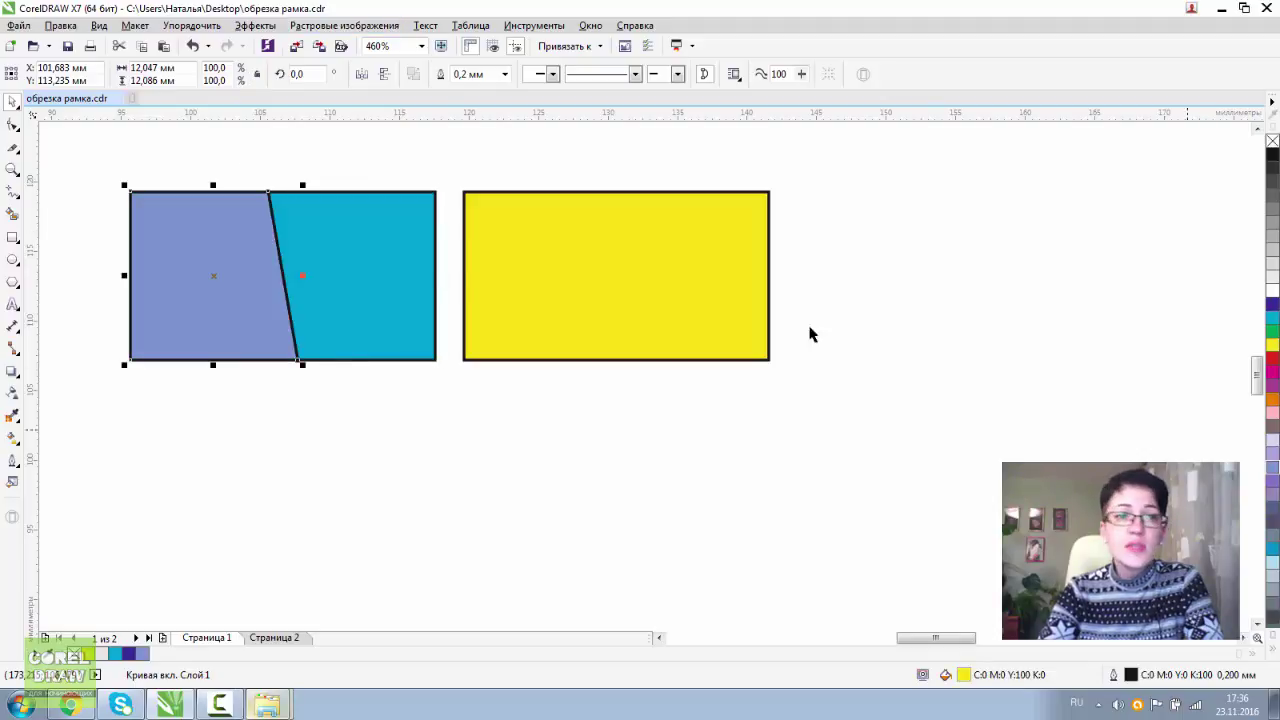
click(333, 175)
click(328, 224)
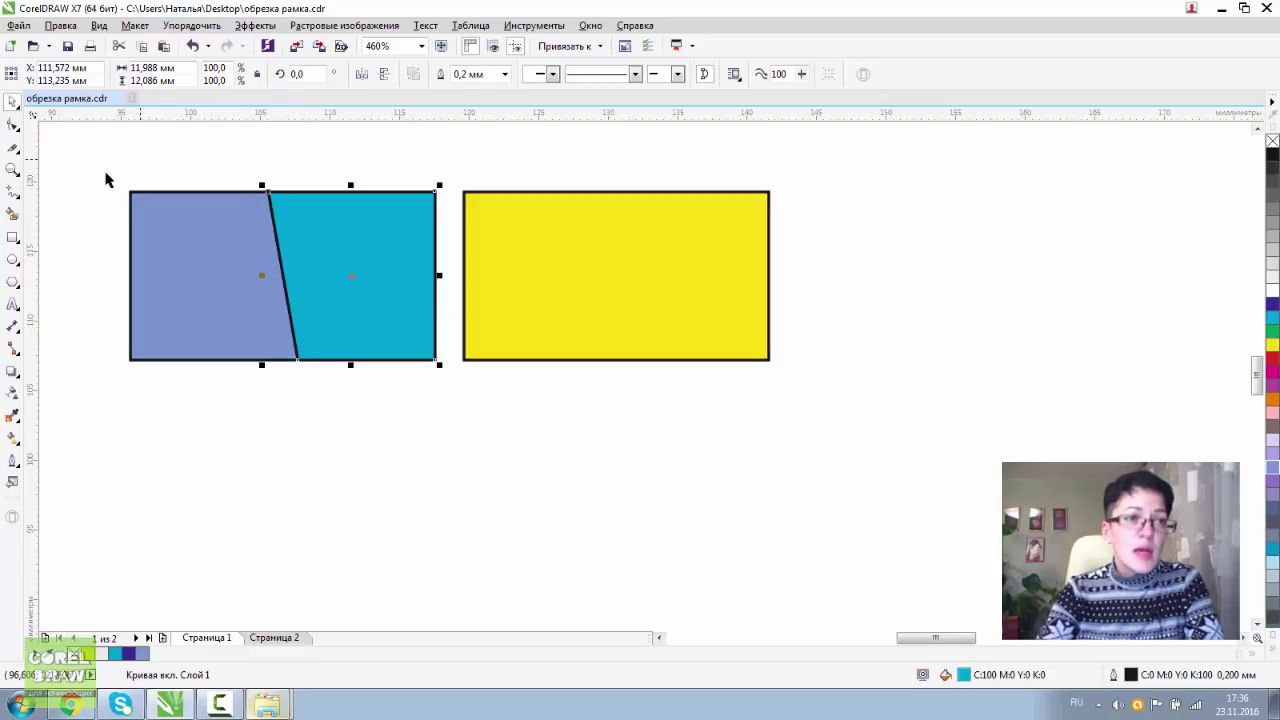
Cut the second yellow rectangle with the Knife tool along a freehand wavy line from its upper edge to its lower edge.
click(13, 150)
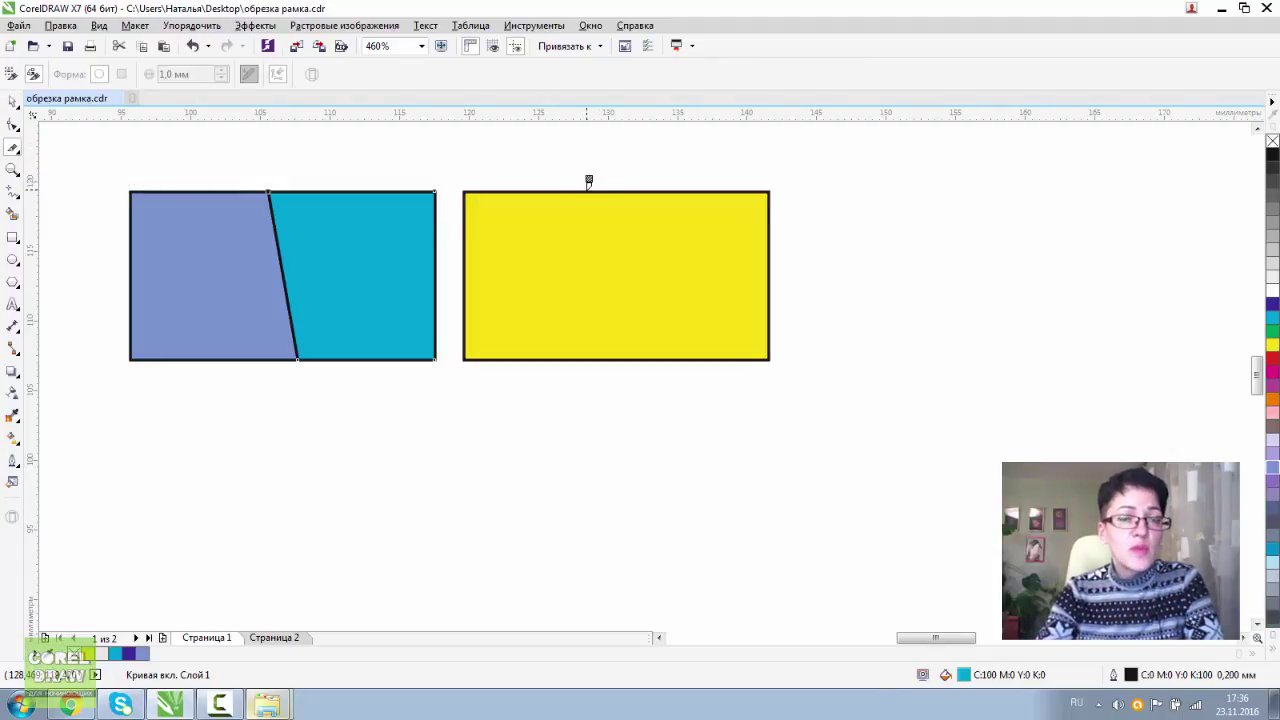
mouse_move(589, 181)
mouse_down()
mouse_move(648, 206)
mouse_move(525, 248)
mouse_move(643, 250)
mouse_move(576, 275)
mouse_move(580, 294)
mouse_move(689, 300)
mouse_move(580, 330)
mouse_move(690, 356)
mouse_up()
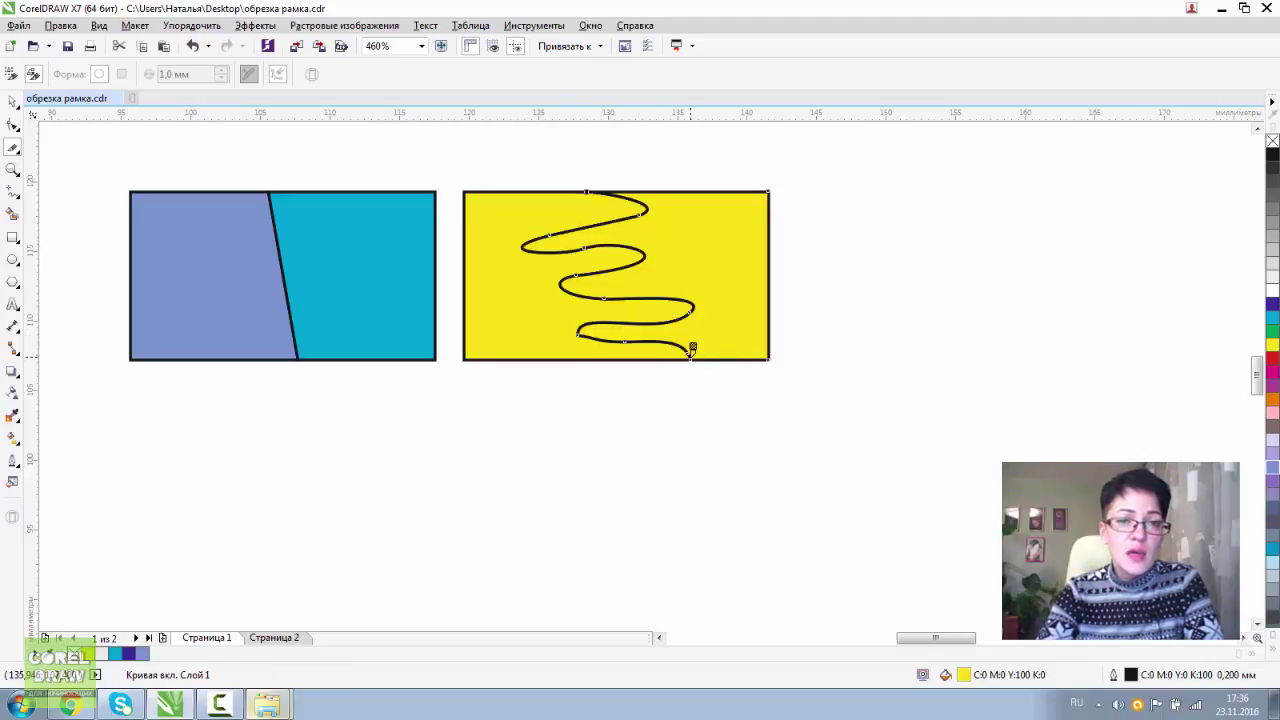
click(12, 101)
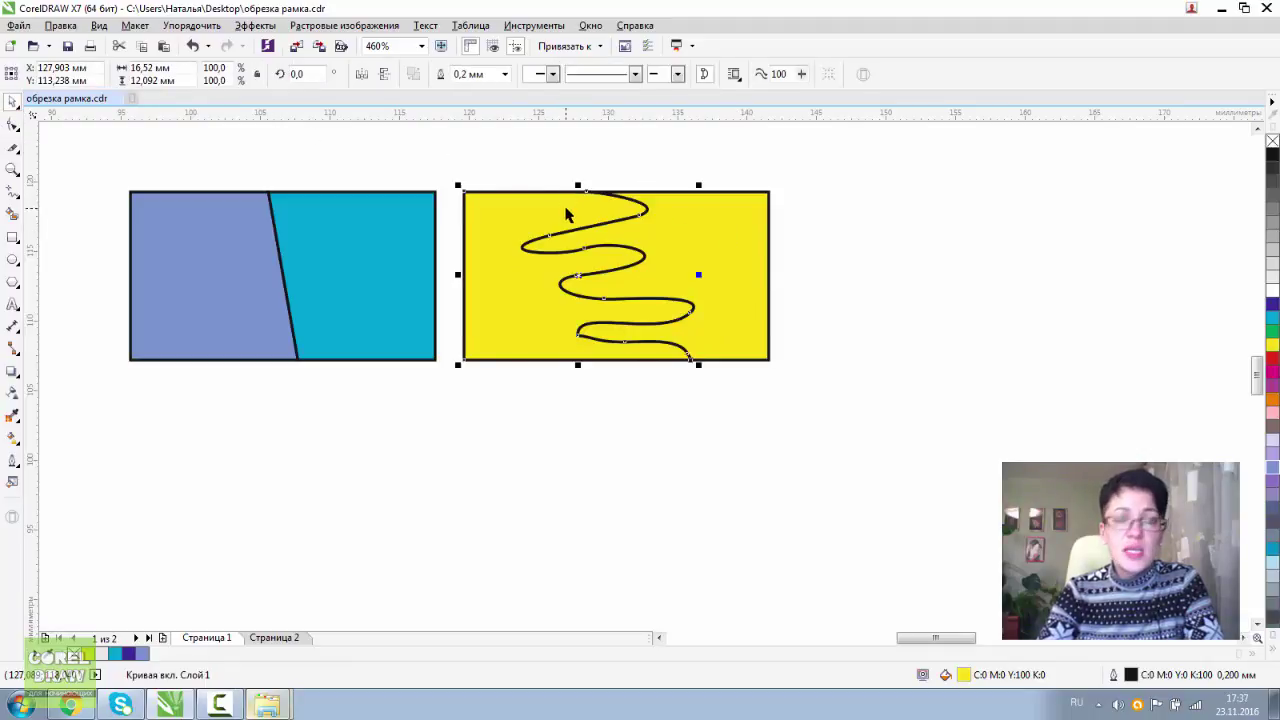
Fill the left piece of the wavy-cut rectangle with dark blue (C100 M100) and the right piece with light blue (C60 M40).
click(1273, 305)
click(723, 229)
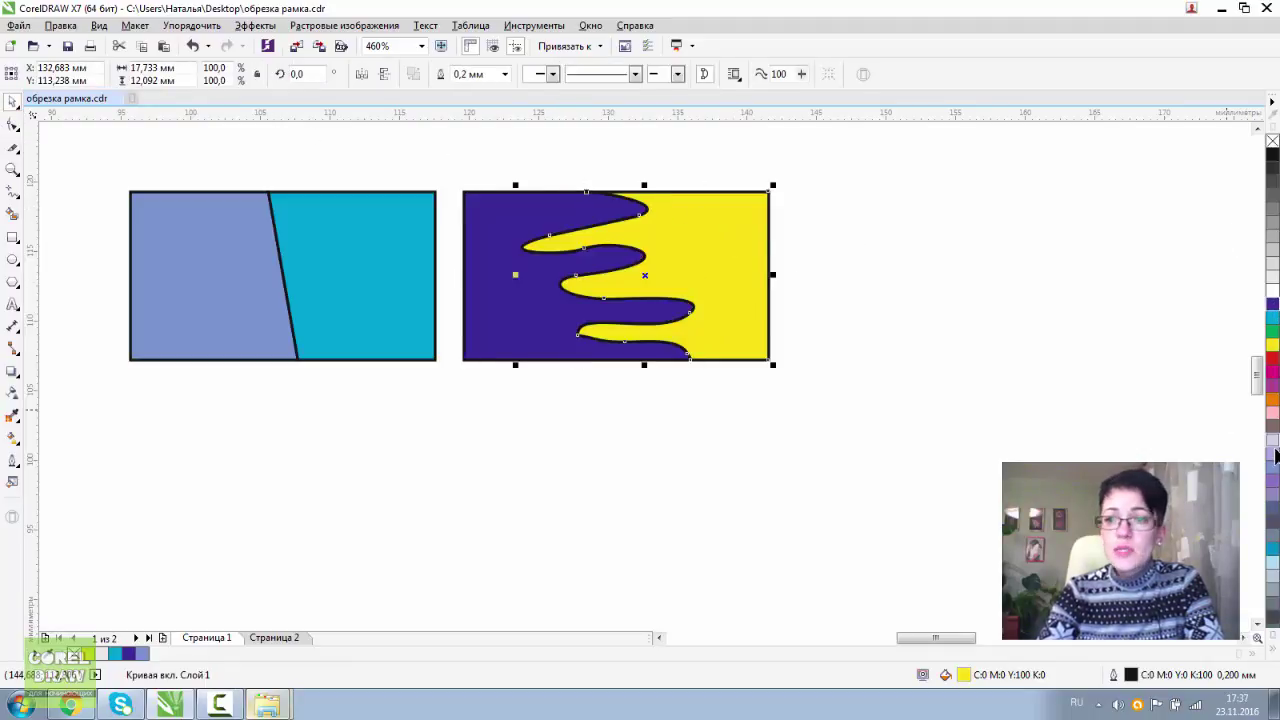
click(1275, 478)
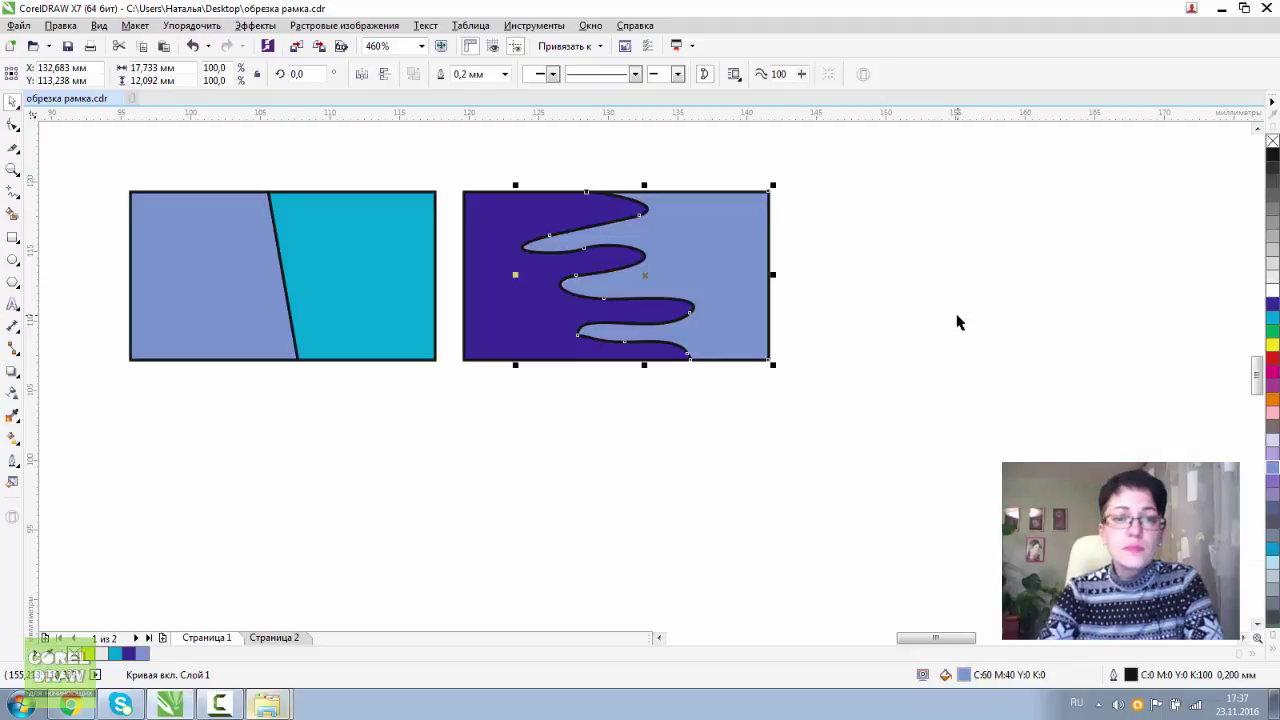
click(514, 214)
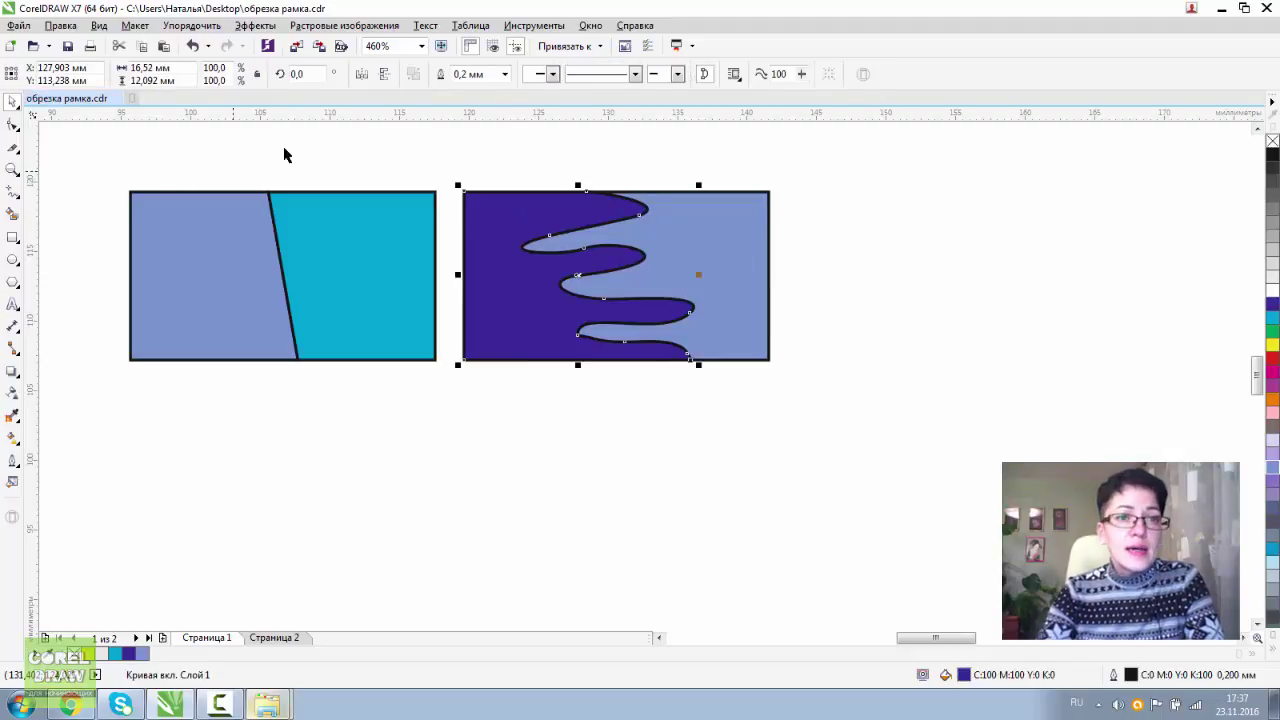
click(180, 155)
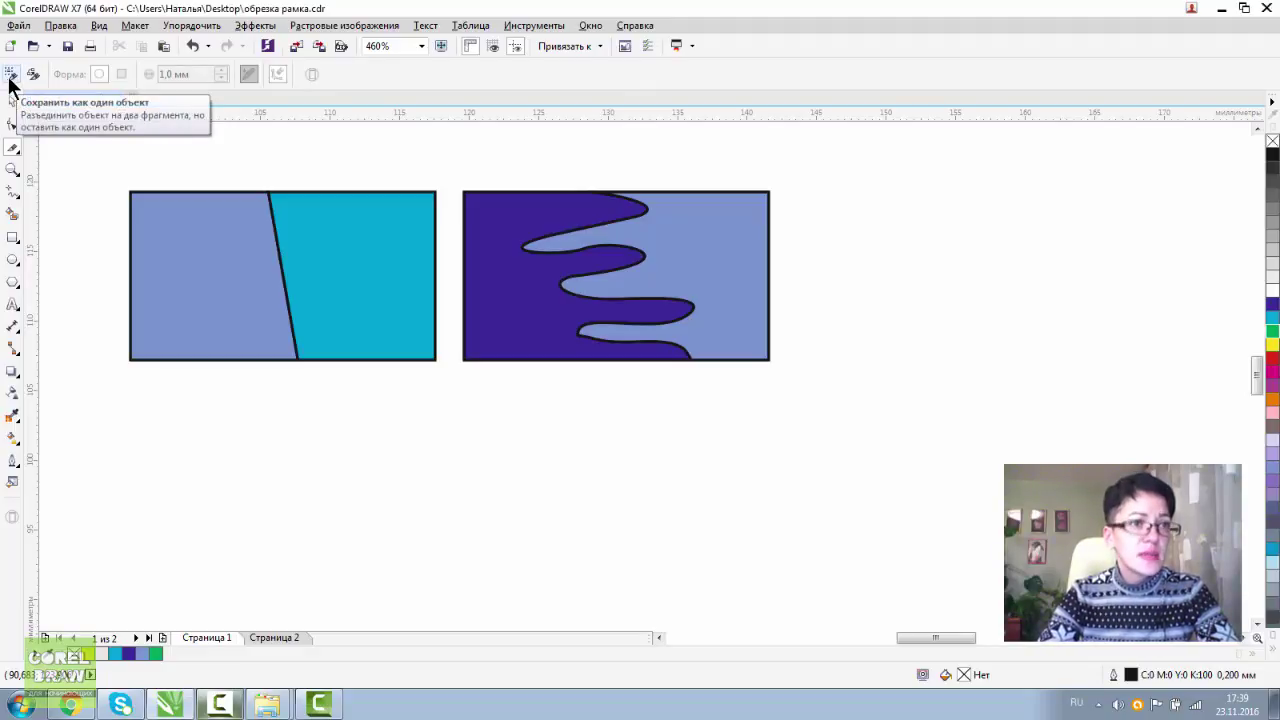
Draw a rectangle about 21.6 × 13 mm below the left rectangle and fill it with yellow.
click(13, 237)
mouse_move(137, 411)
mouse_down()
mouse_move(414, 591)
mouse_move(439, 593)
mouse_up()
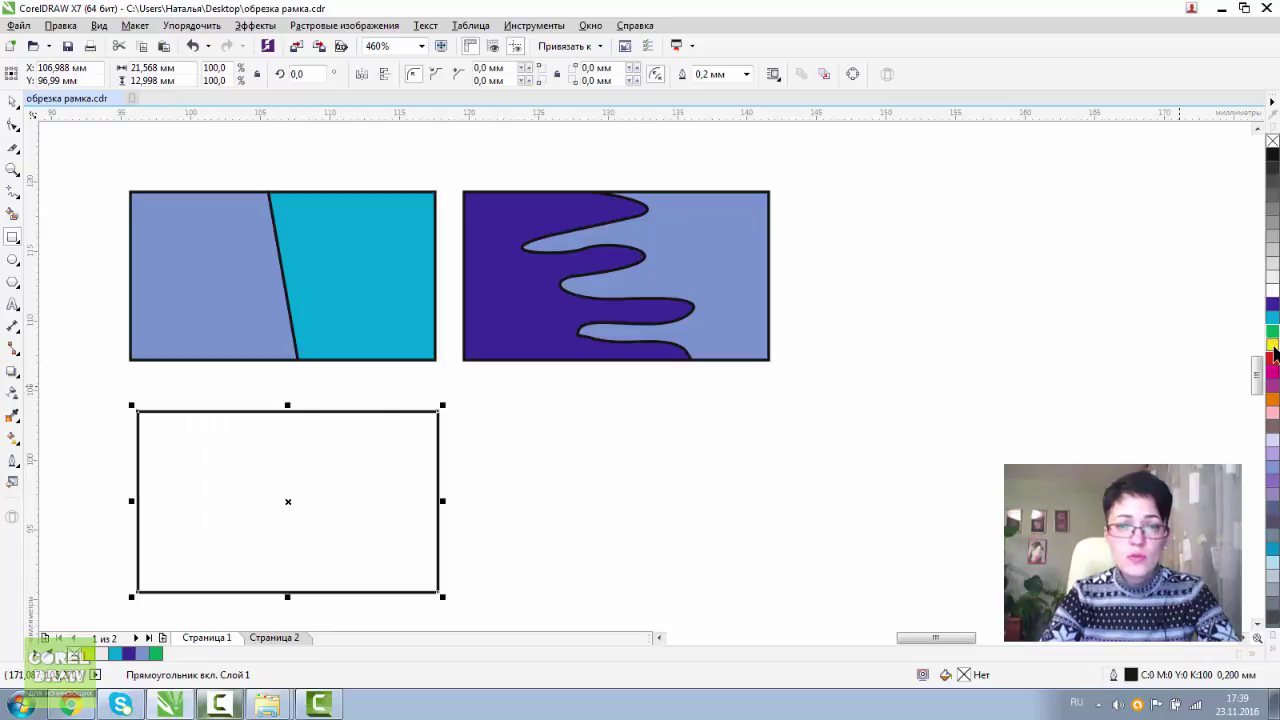
click(1273, 346)
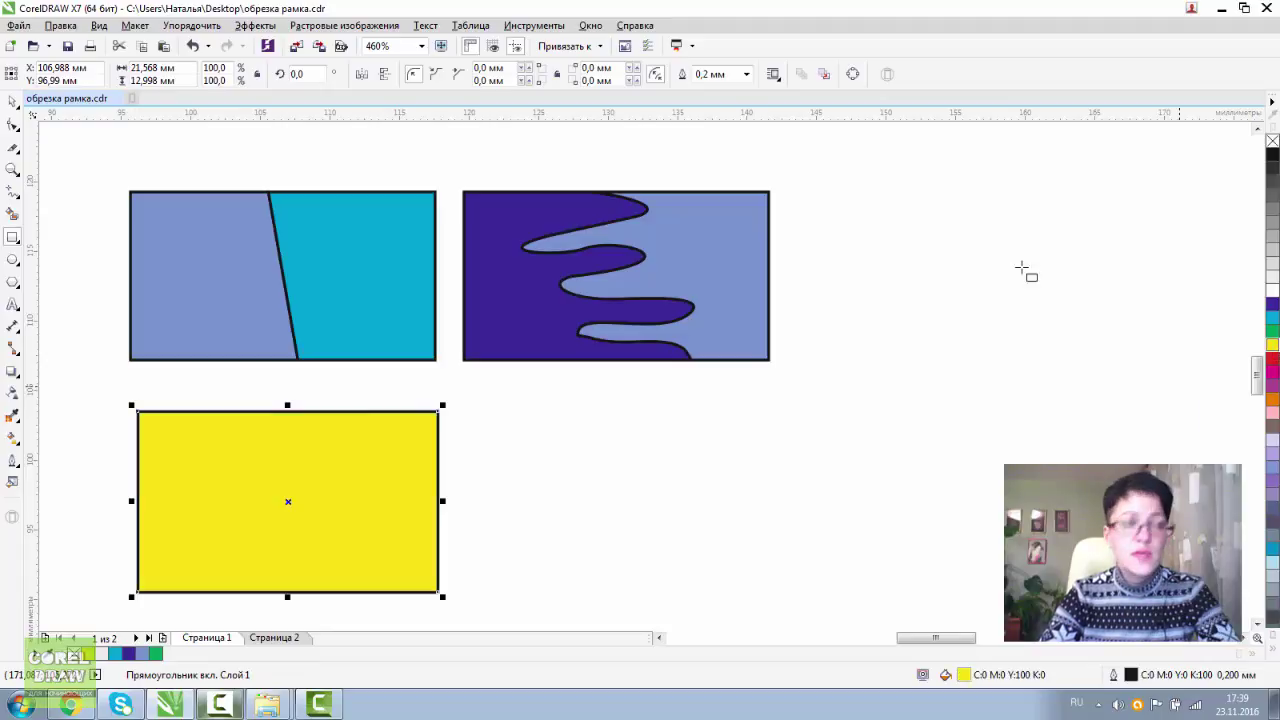
Cut the new yellow rectangle along a slanted line with the Knife tool, keeping it as one object with automatic closing turned off.
click(13, 148)
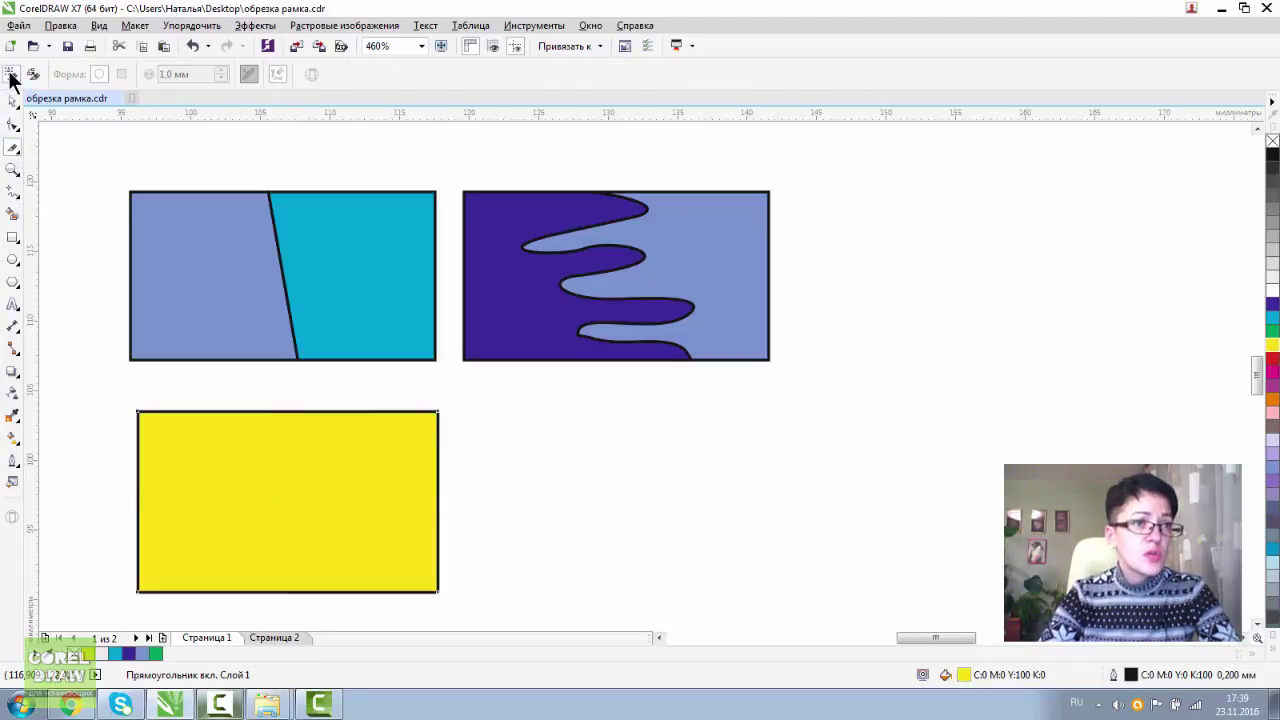
click(255, 406)
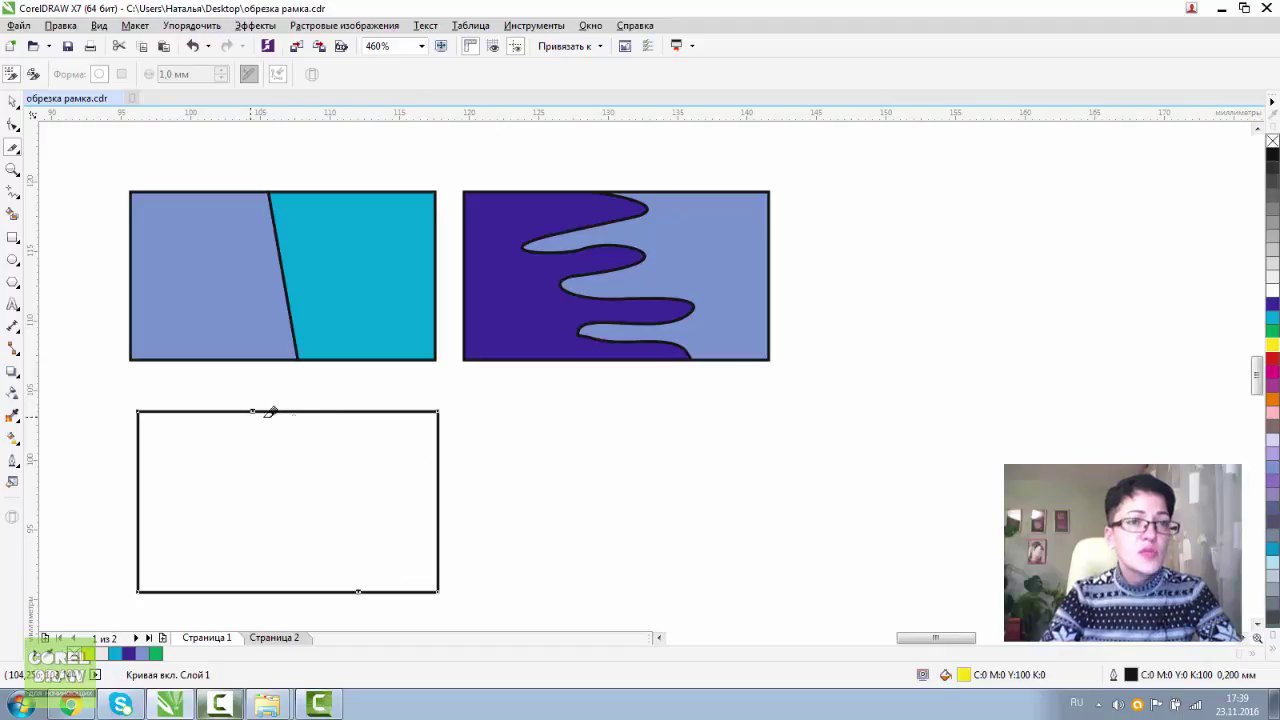
click(12, 101)
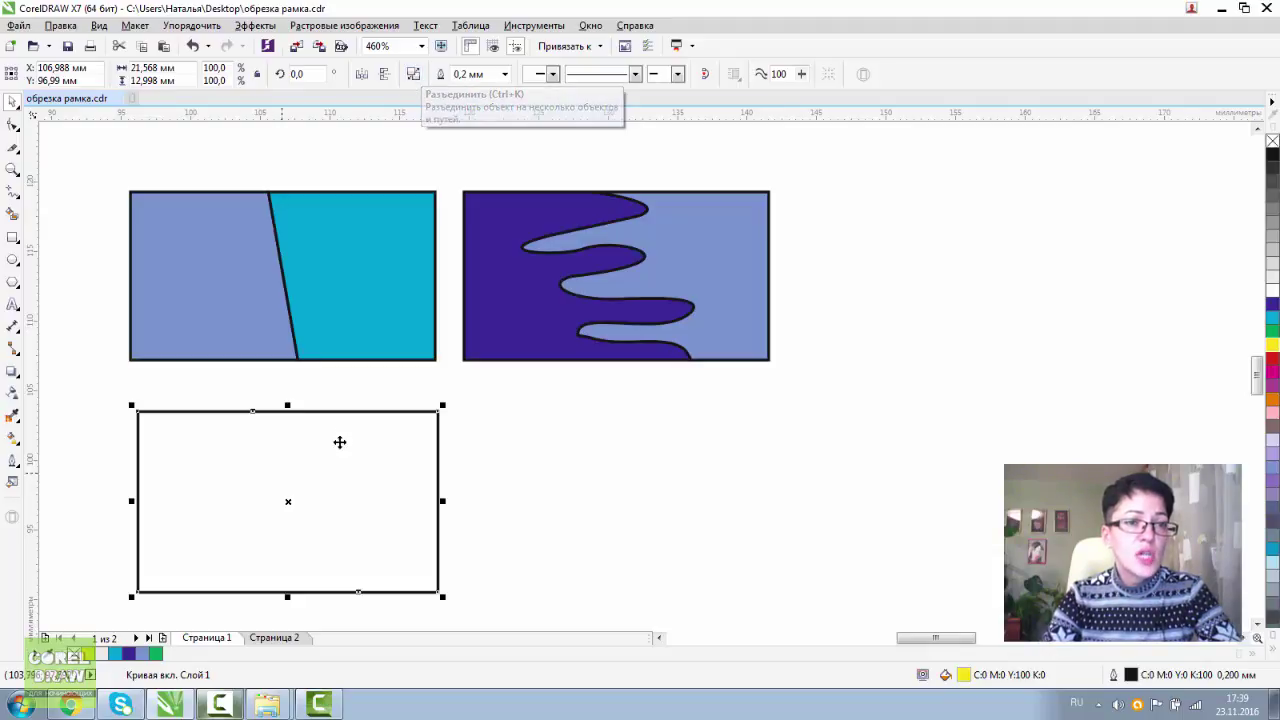
Break the unfilled cut curve apart and move its right open piece so that it overlaps the left one.
right_click(333, 411)
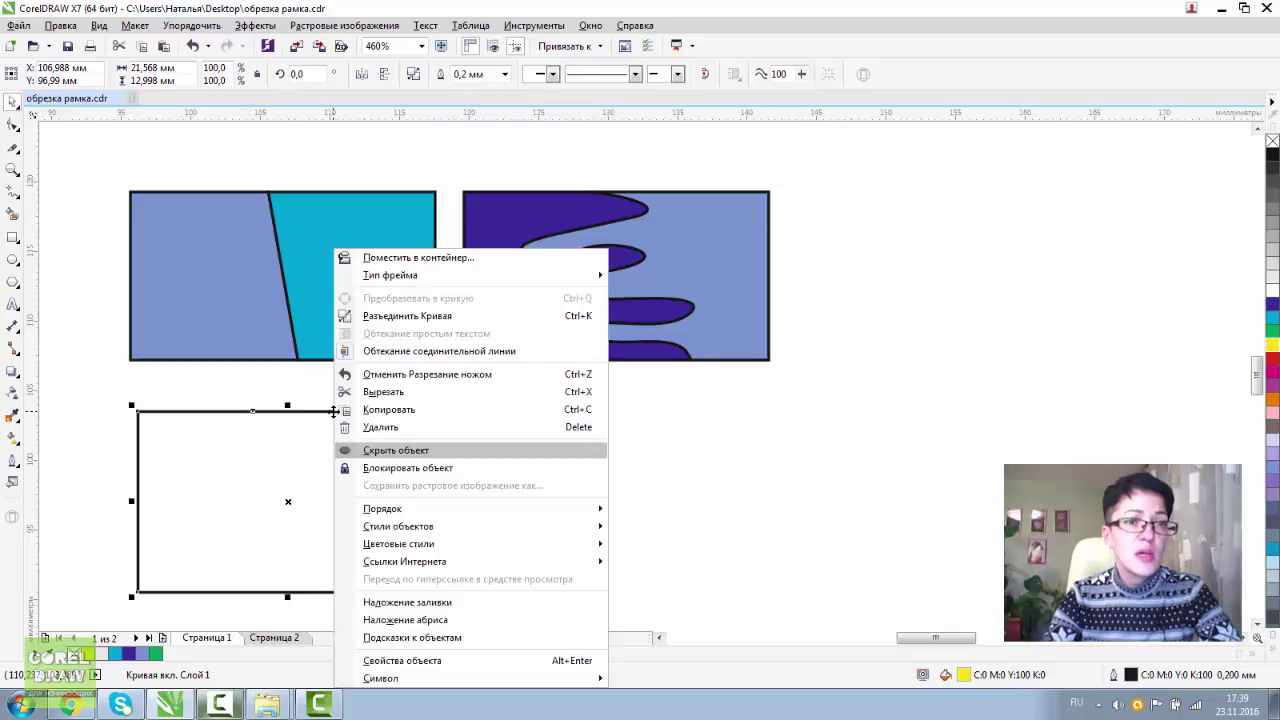
click(405, 316)
click(328, 436)
drag(326, 436, 390, 435)
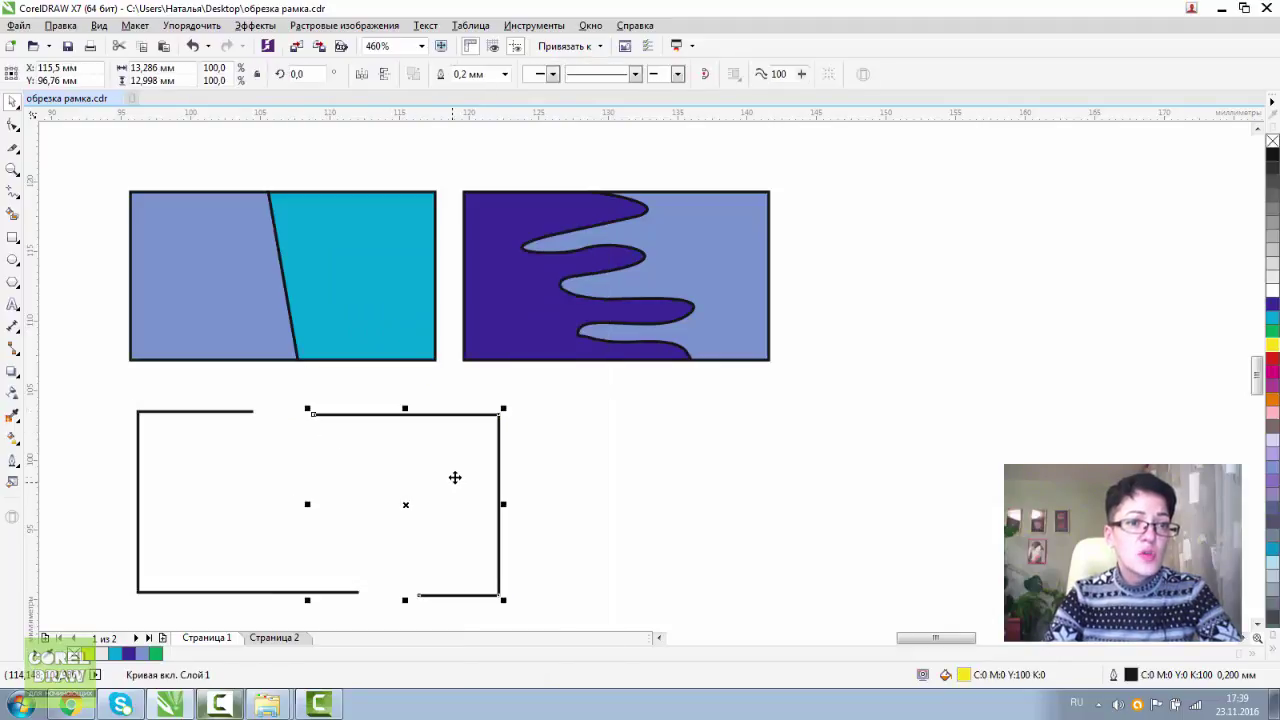
drag(454, 477, 335, 503)
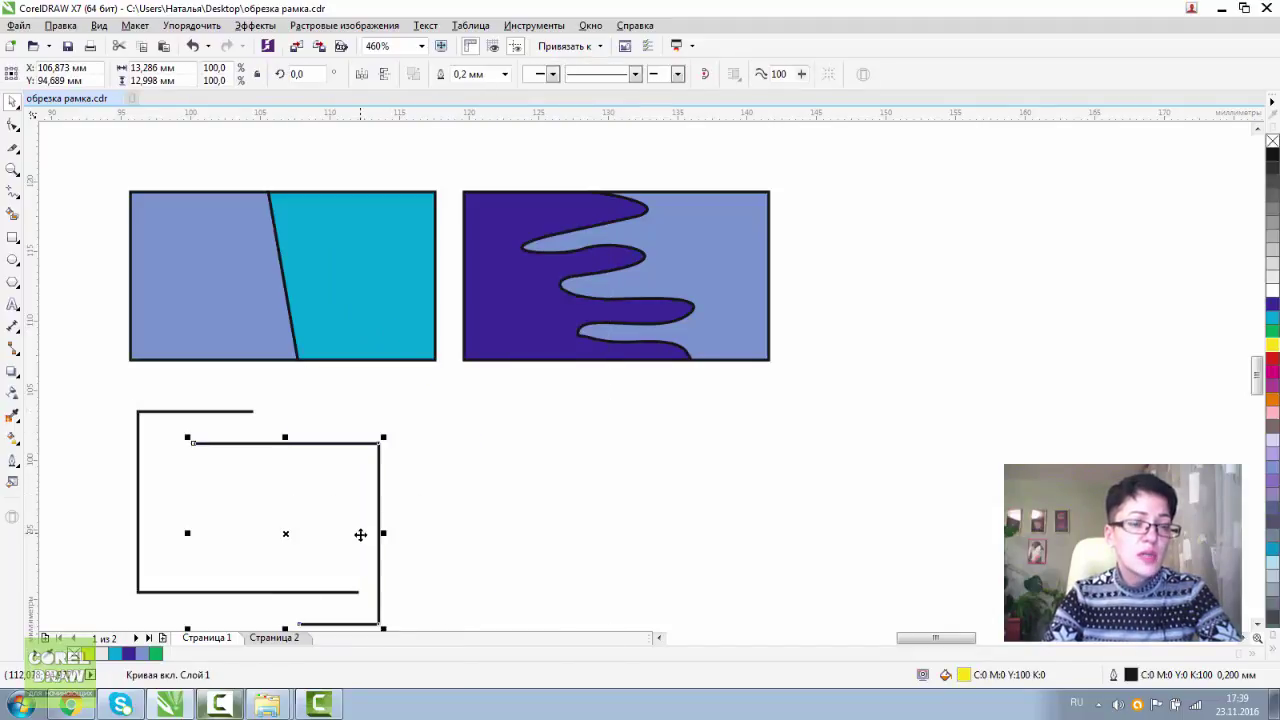
click(117, 416)
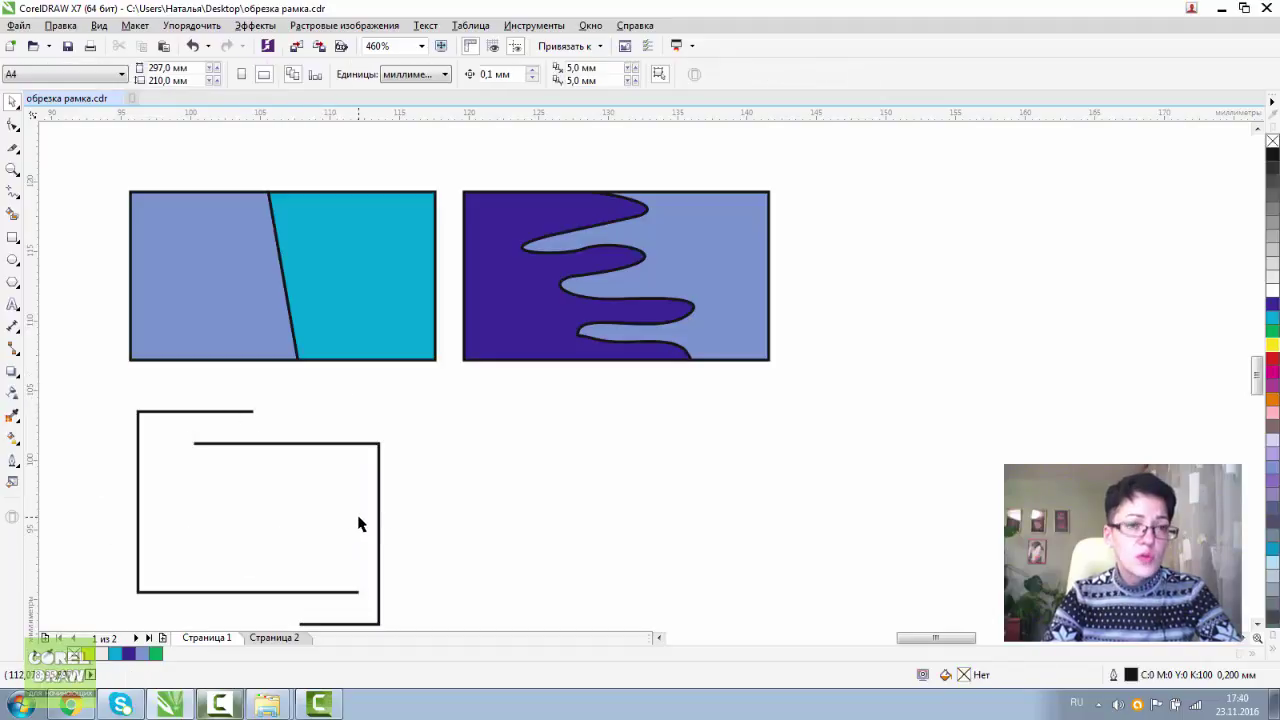
Draw a rectangle about 23 × 12.2 mm below the wavy-cut rectangle and fill it with yellow.
click(13, 237)
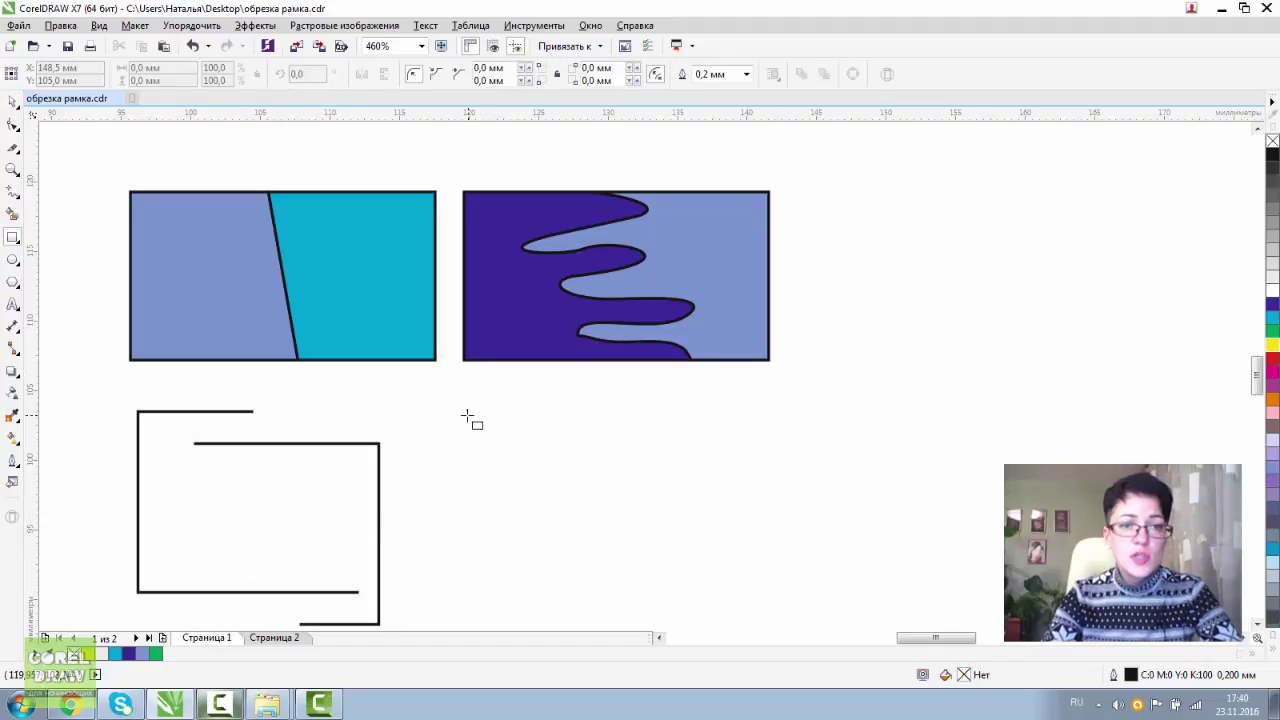
mouse_move(467, 415)
mouse_down()
mouse_move(599, 526)
mouse_move(790, 588)
mouse_up()
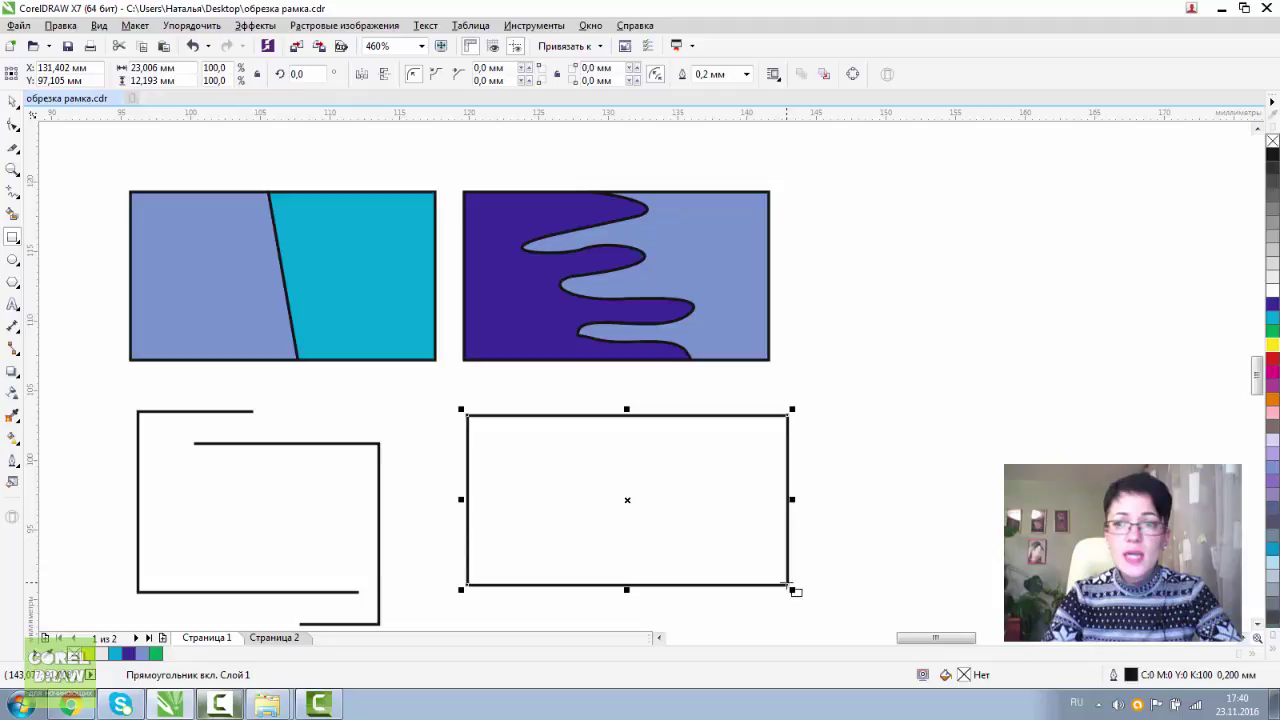
click(1270, 345)
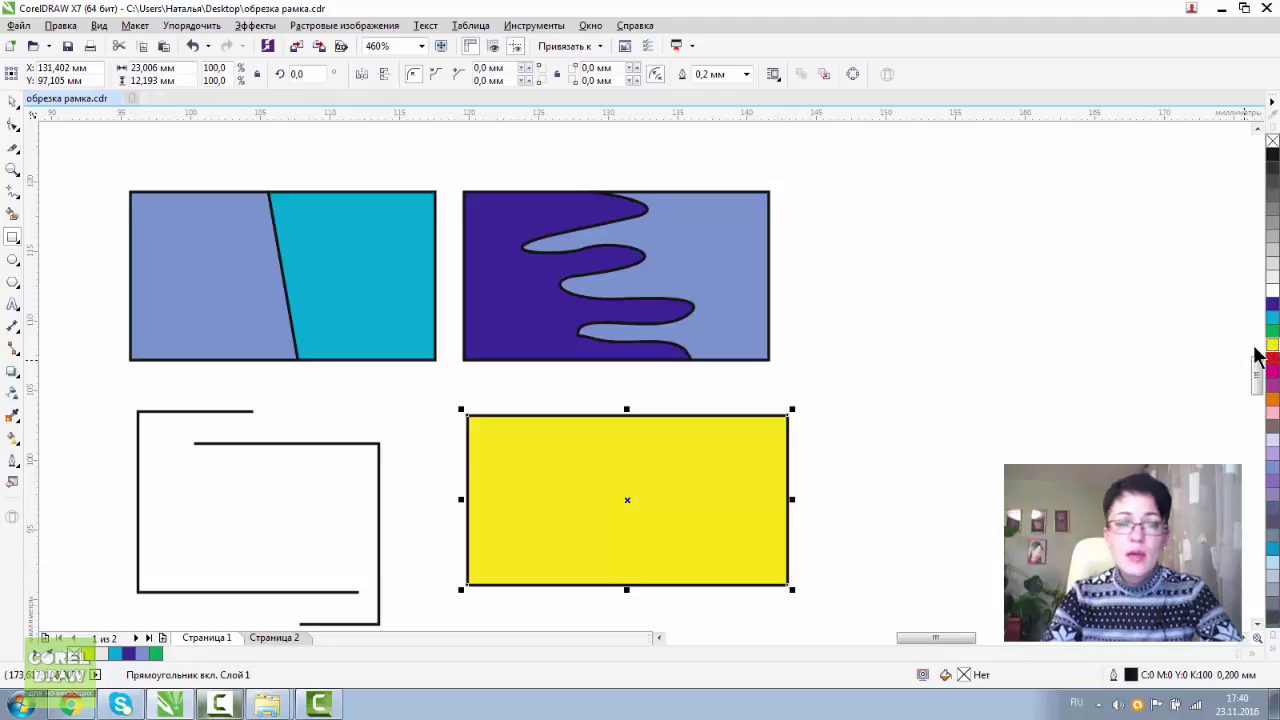
Cut this yellow rectangle along a slanted line with the Knife tool, keeping it as one object with automatic closing turned on.
click(13, 147)
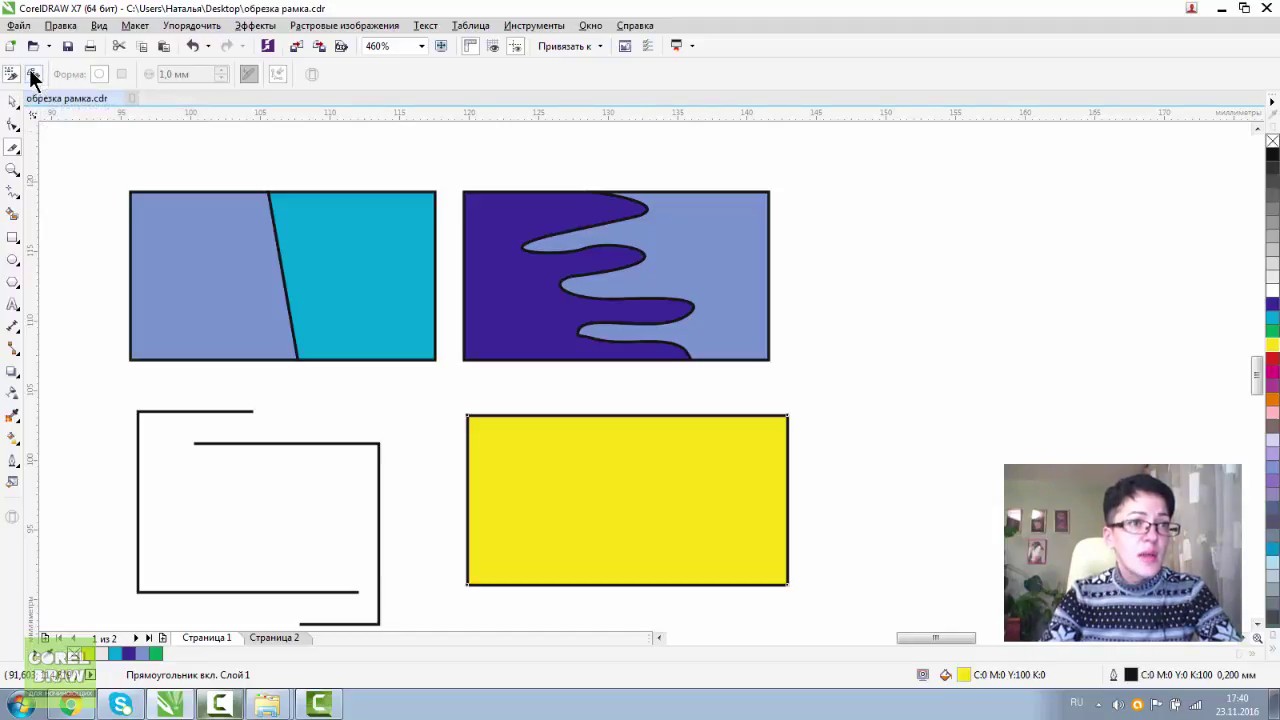
click(621, 414)
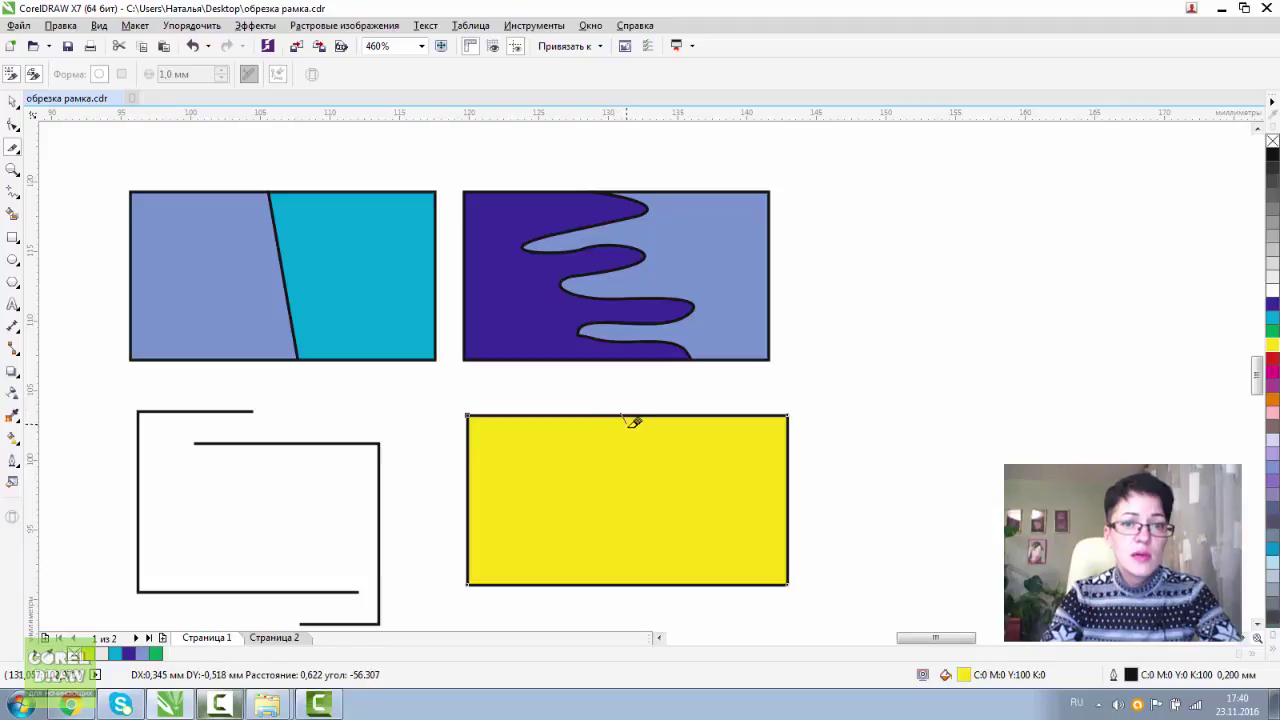
click(650, 584)
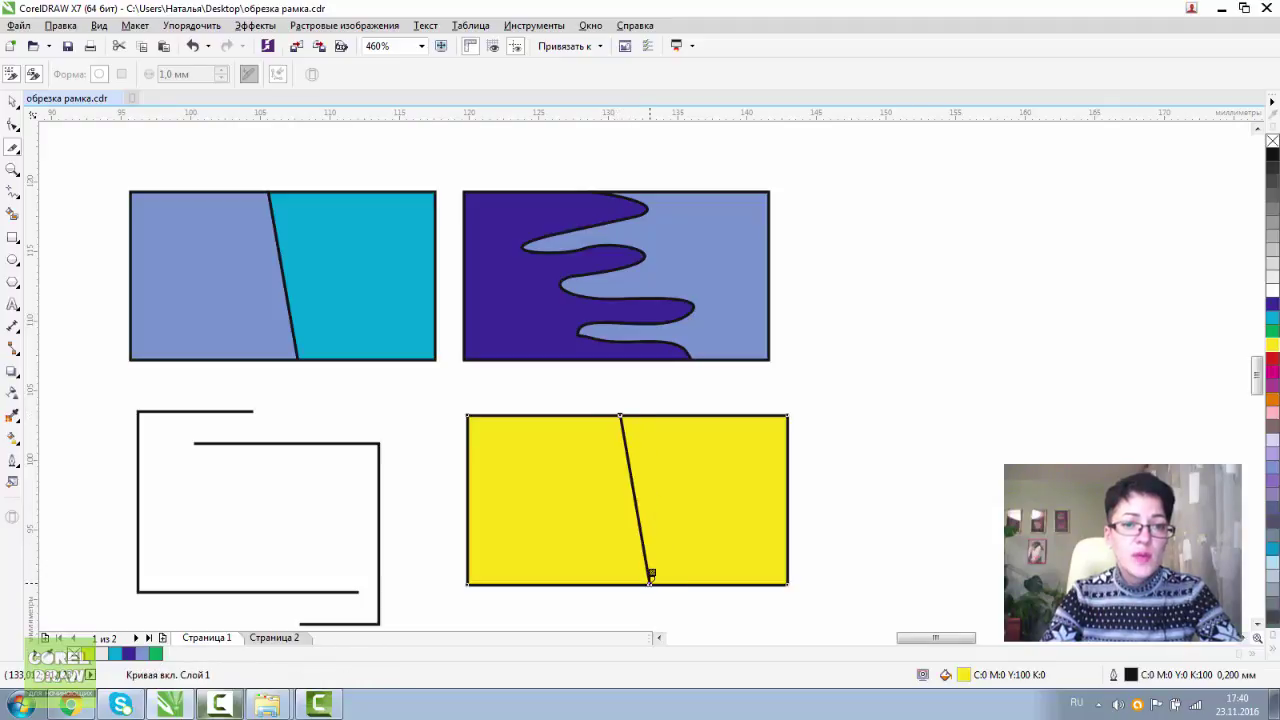
click(12, 101)
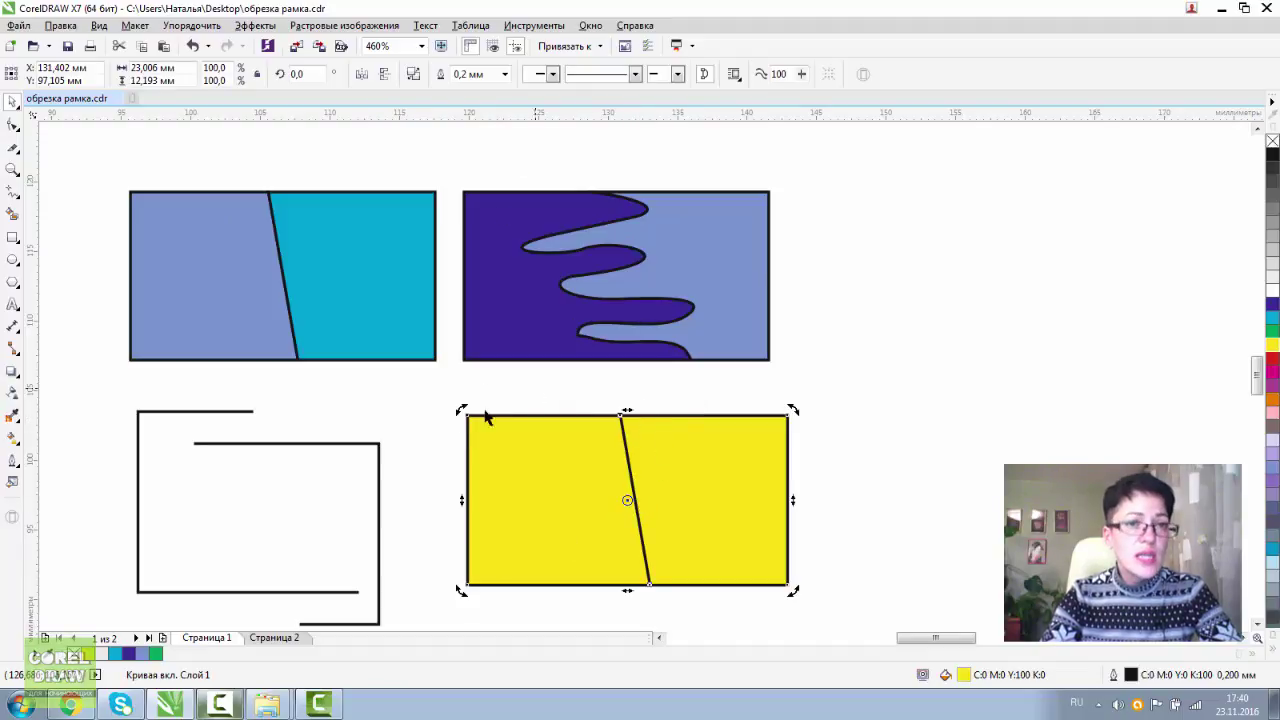
Break the cut yellow rectangle apart and move its two closed pieces away from each other.
click(414, 78)
click(757, 437)
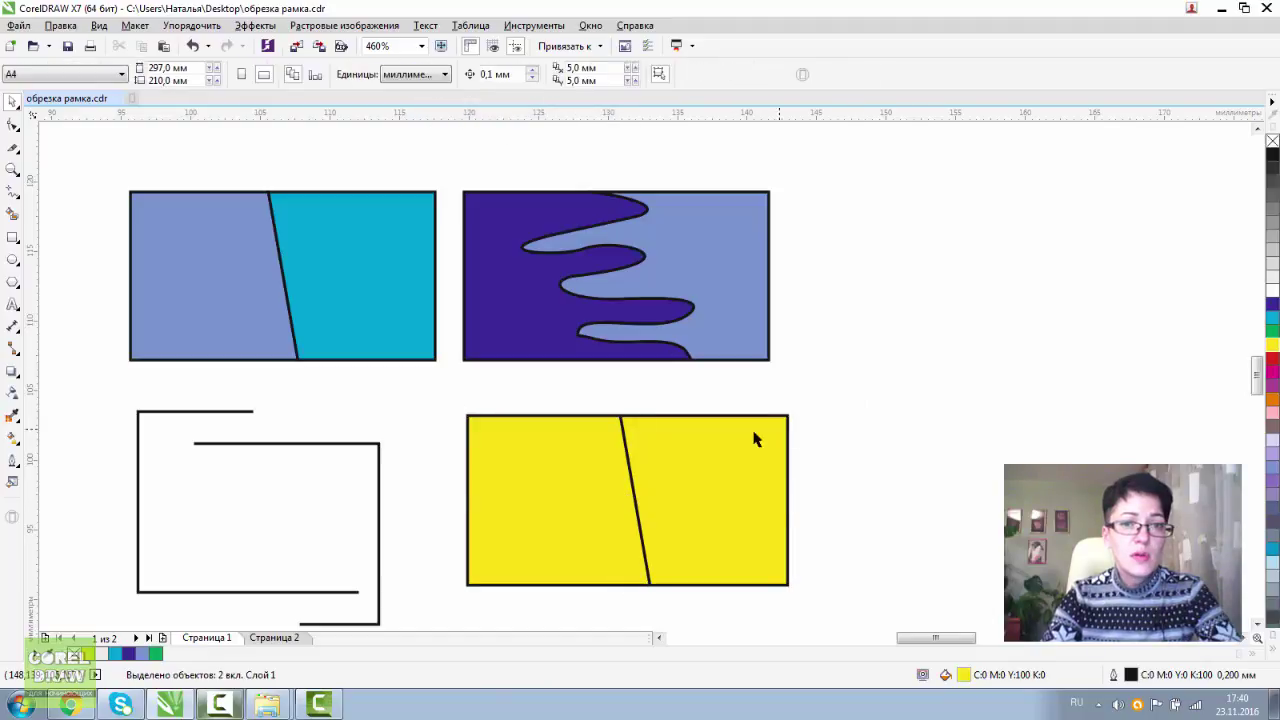
drag(757, 437, 701, 449)
key(ctrl+z)
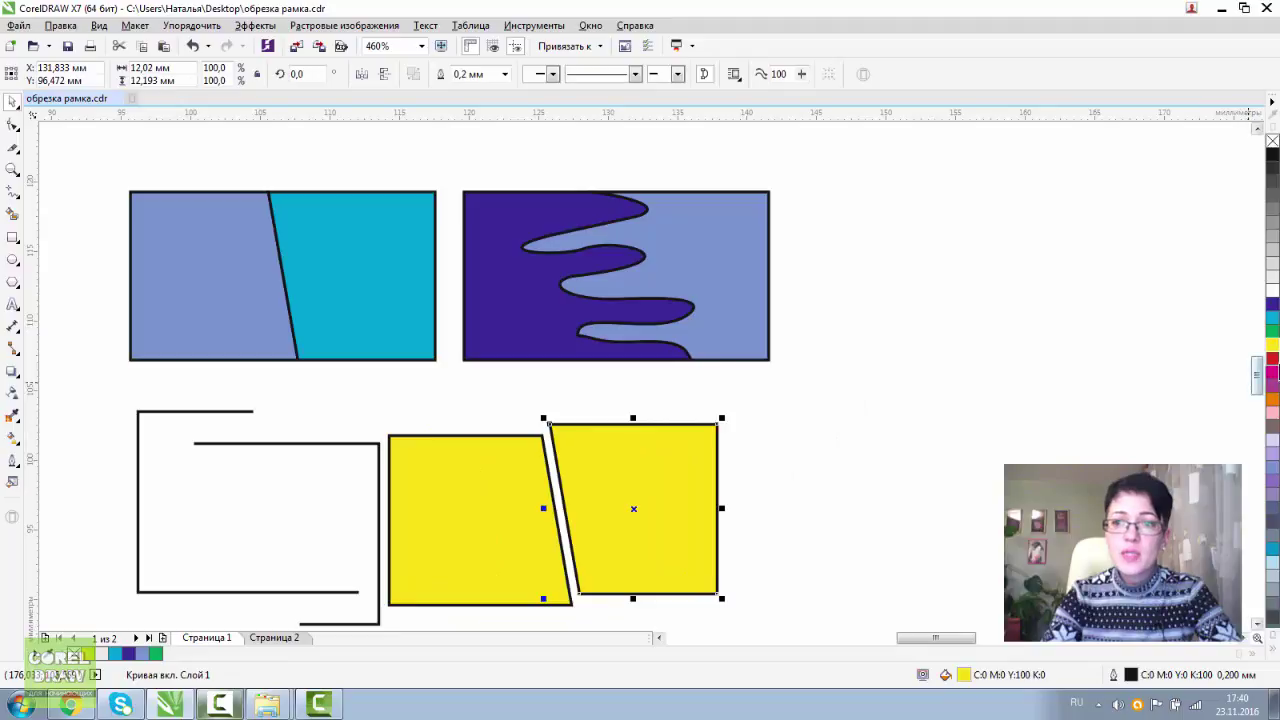
Fill the right yellow piece with red, and draw a green-filled square about 12.65 mm wide beside the existing shapes.
click(1272, 358)
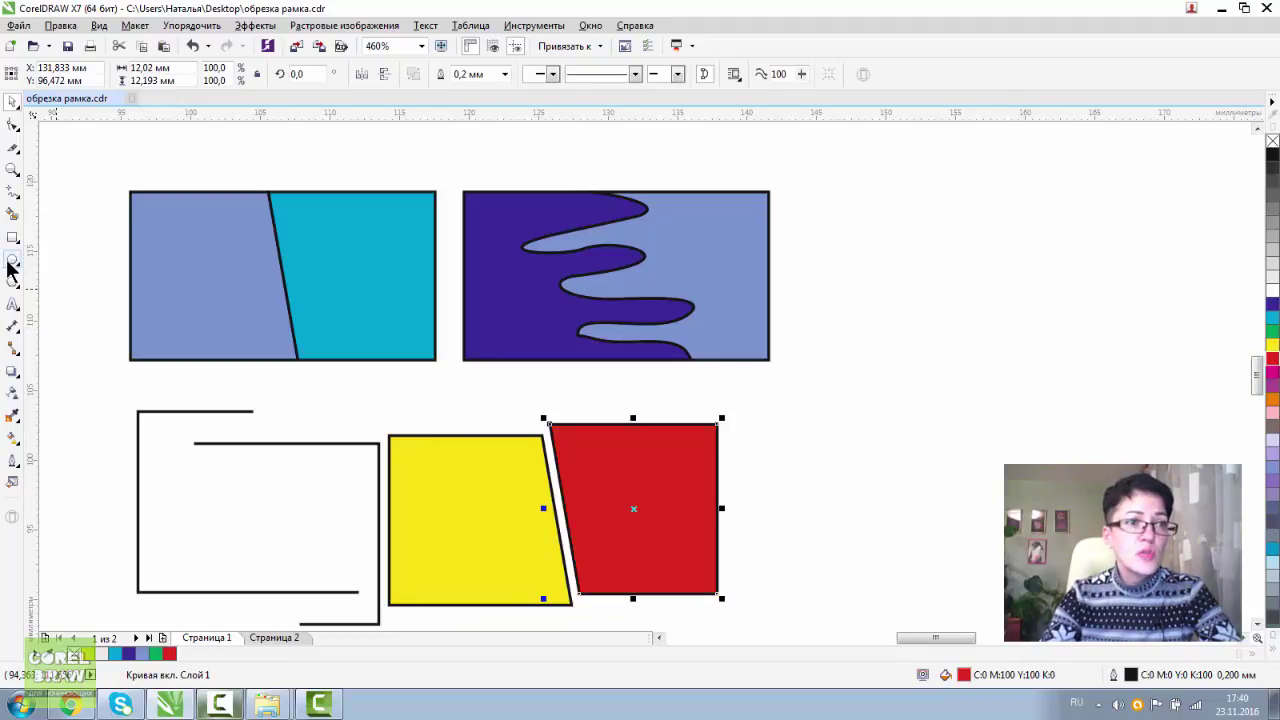
click(11, 241)
mouse_move(819, 270)
mouse_down()
mouse_move(963, 444)
mouse_move(995, 446)
mouse_up()
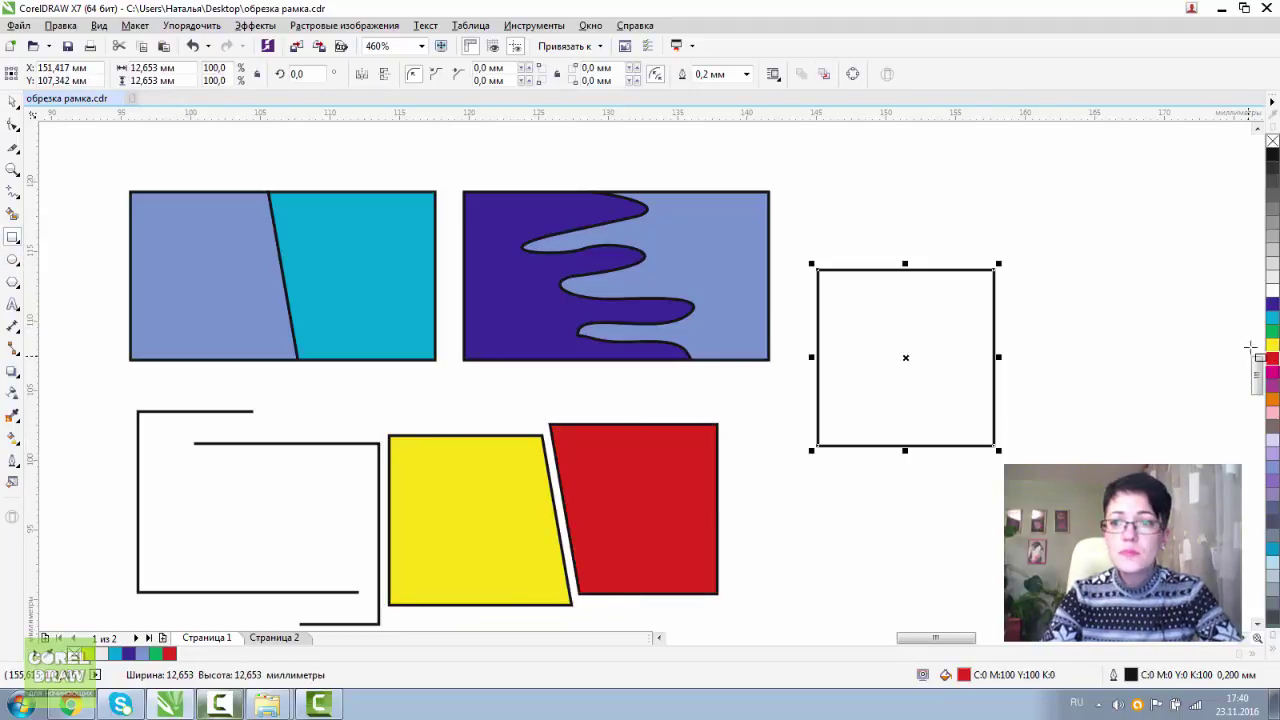
click(1273, 332)
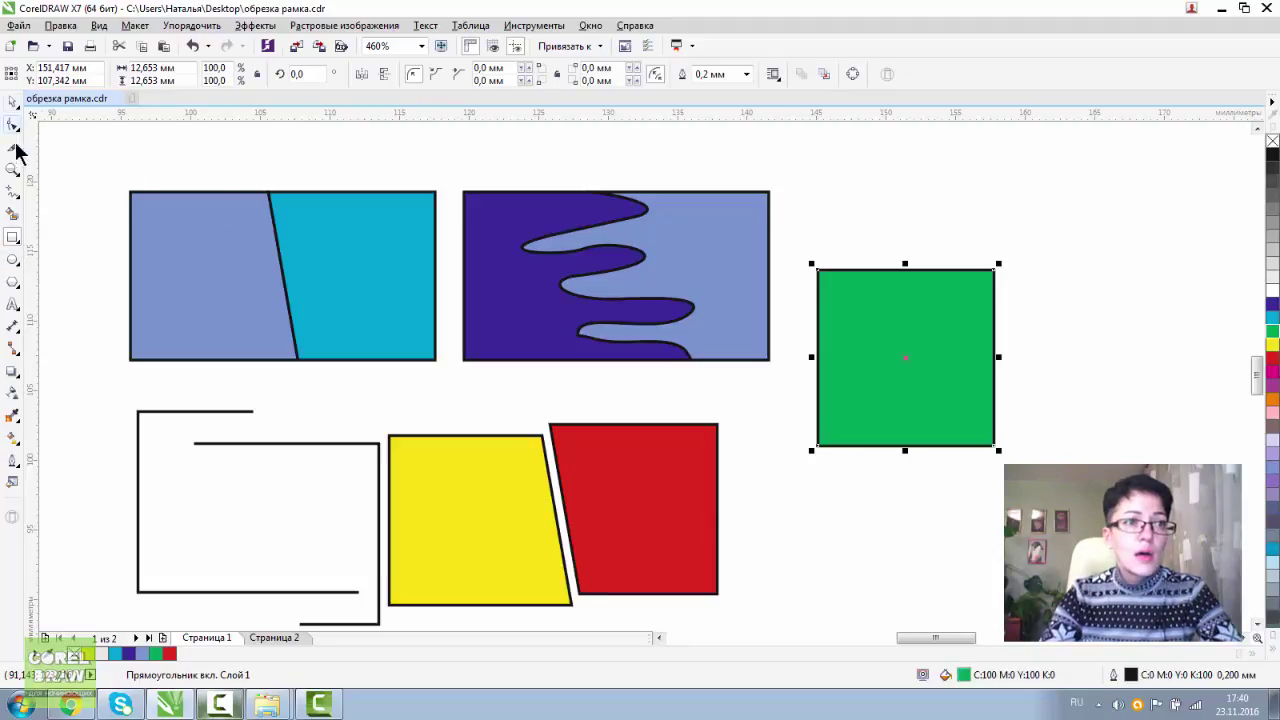
Cut the green square along a slanted line with the Knife tool, with keep-as-one-object and automatic closing both turned off.
click(13, 148)
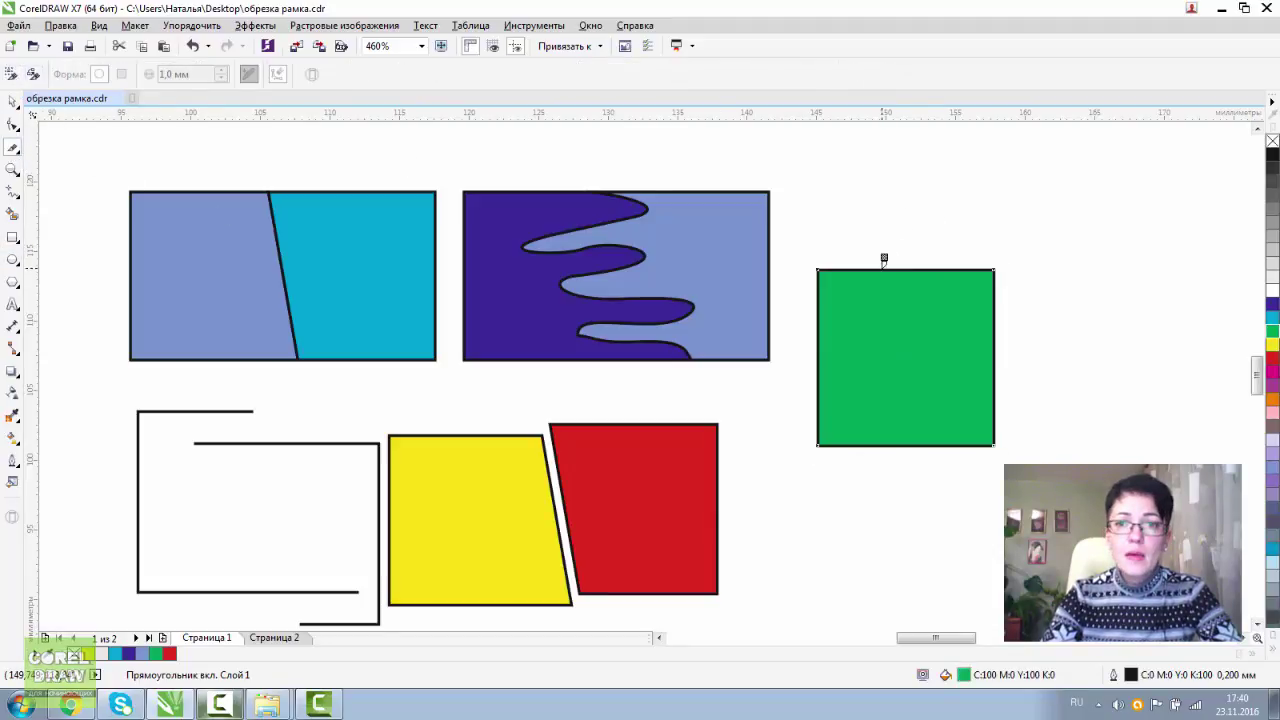
click(881, 269)
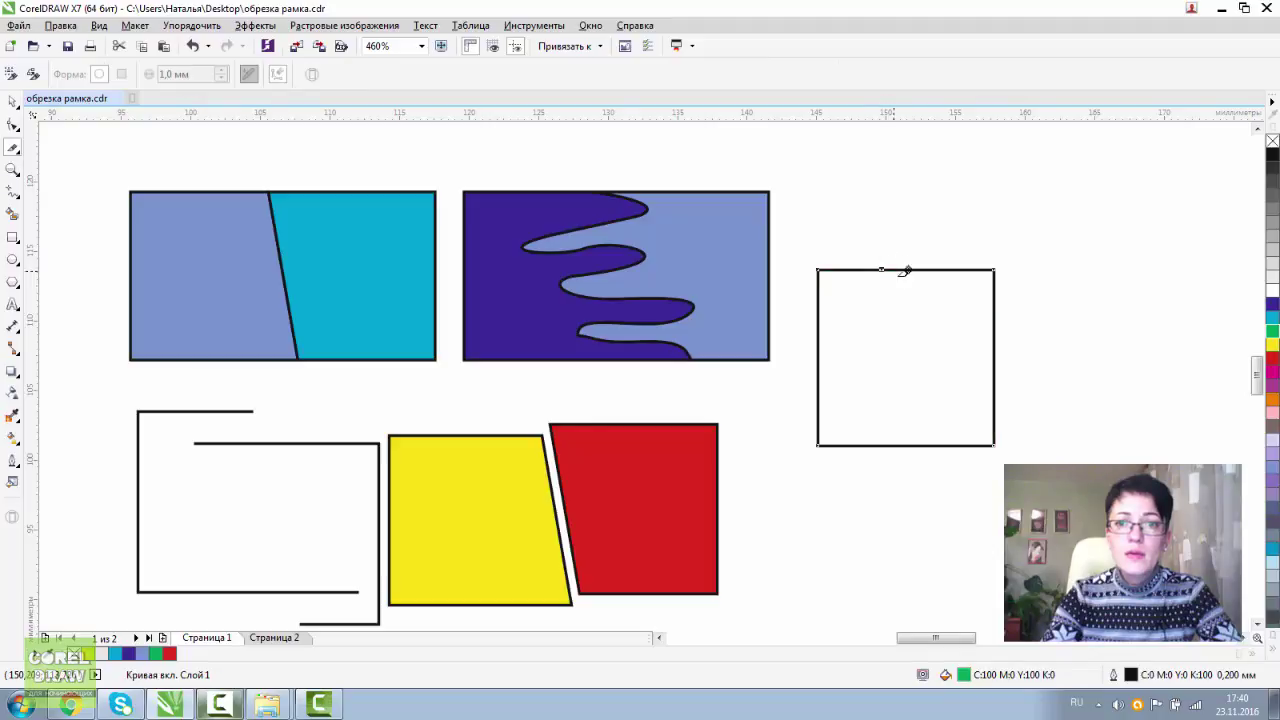
click(918, 444)
Select the two open pieces of the cut square individually and reposition them so that they are offset and overlap, then deselect them.
click(12, 101)
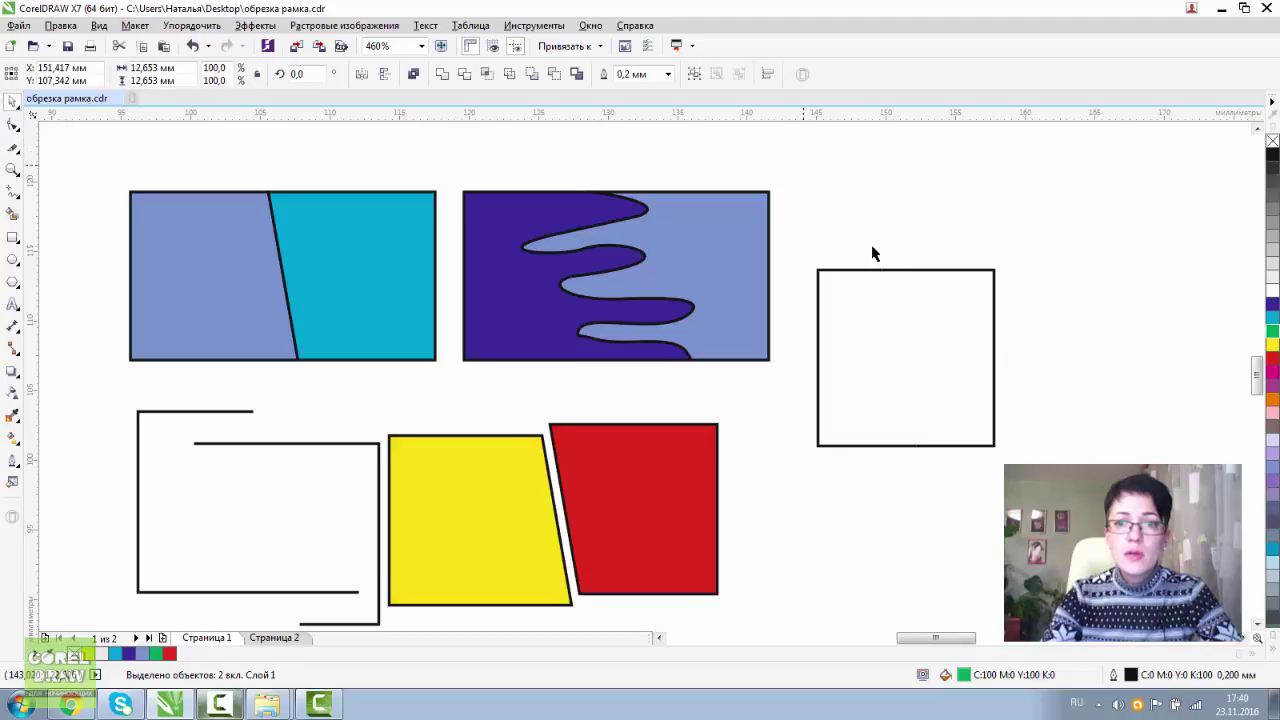
click(872, 254)
click(888, 271)
key(Tab)
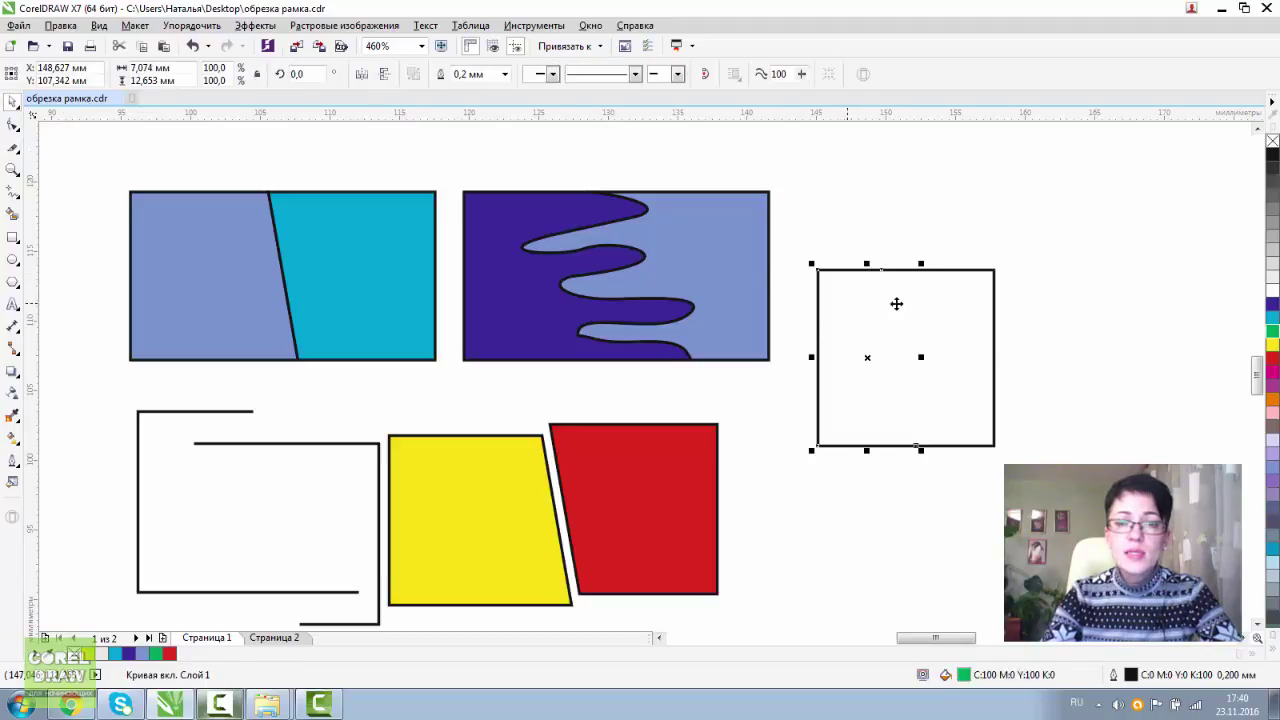
key(Tab)
click(834, 297)
key(Tab)
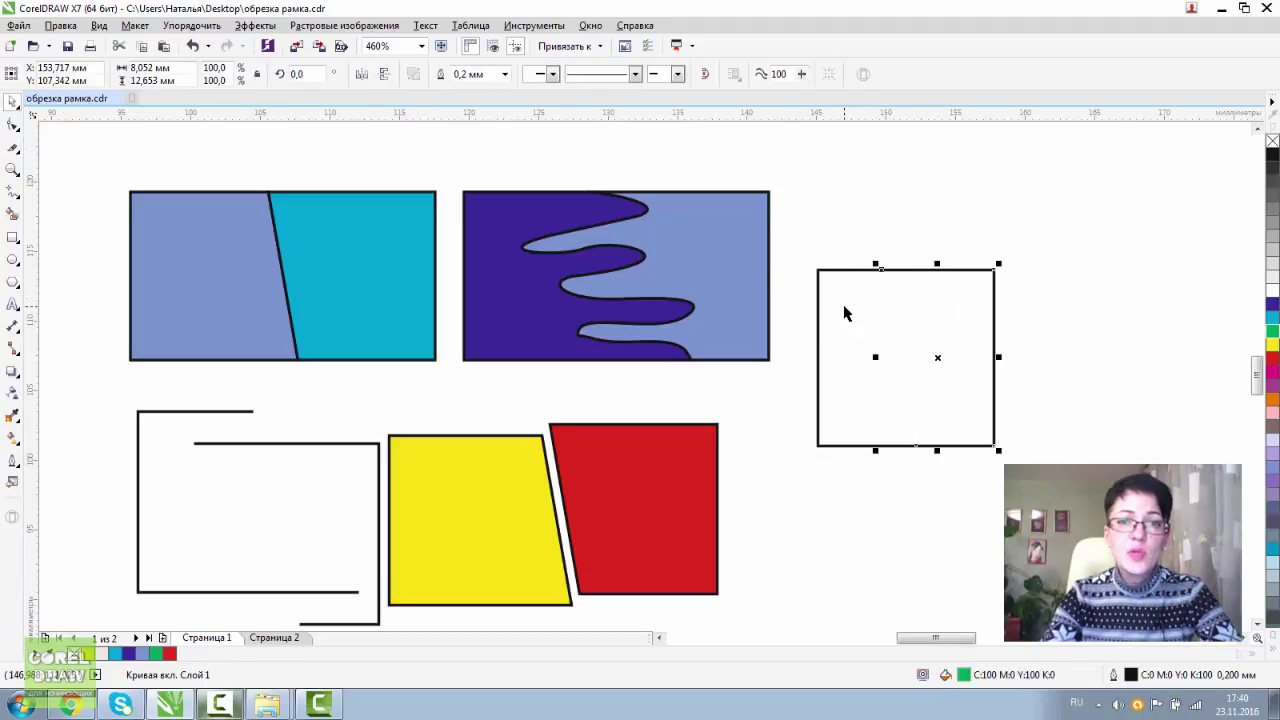
key(Tab)
drag(966, 309, 998, 260)
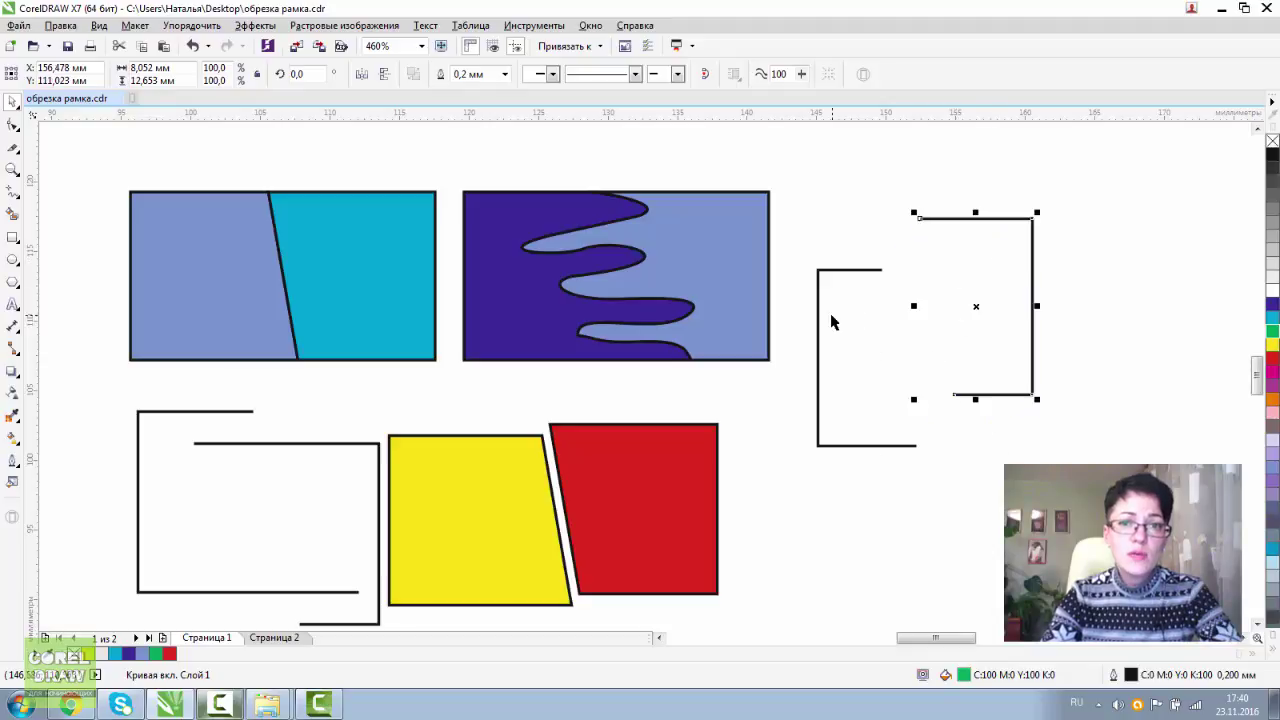
drag(831, 320, 814, 333)
drag(958, 287, 847, 322)
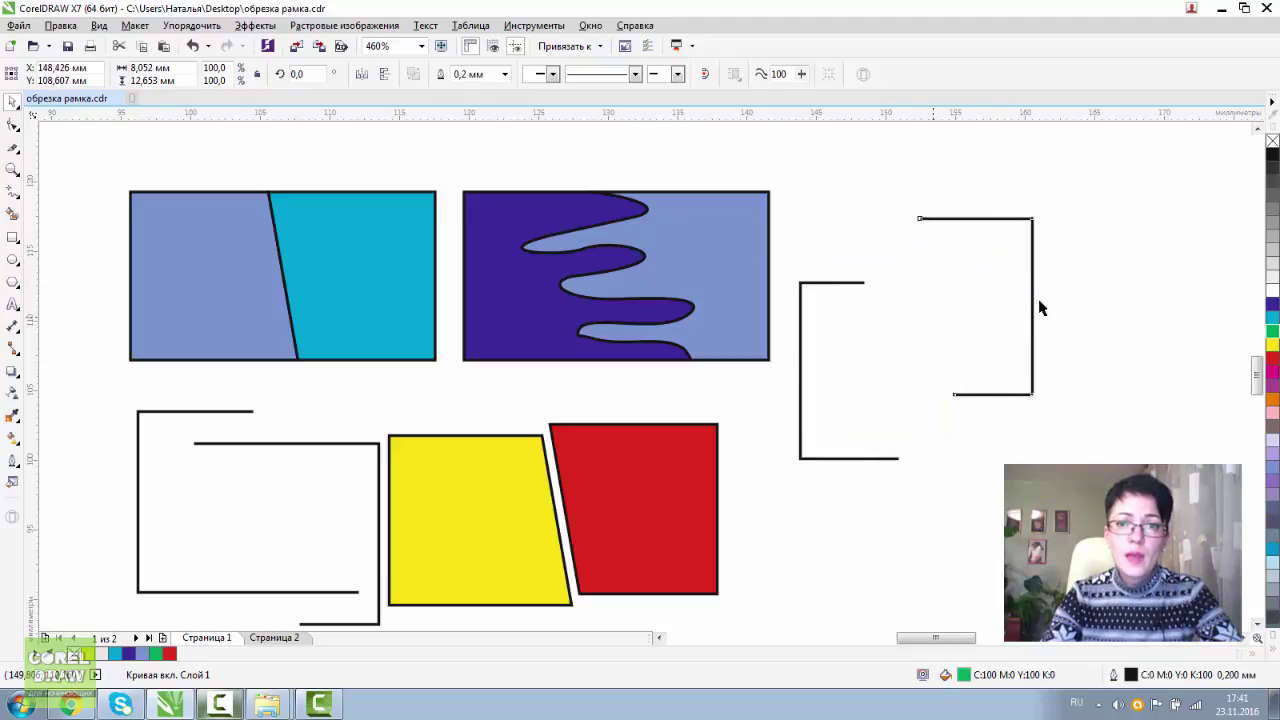
key(Escape)
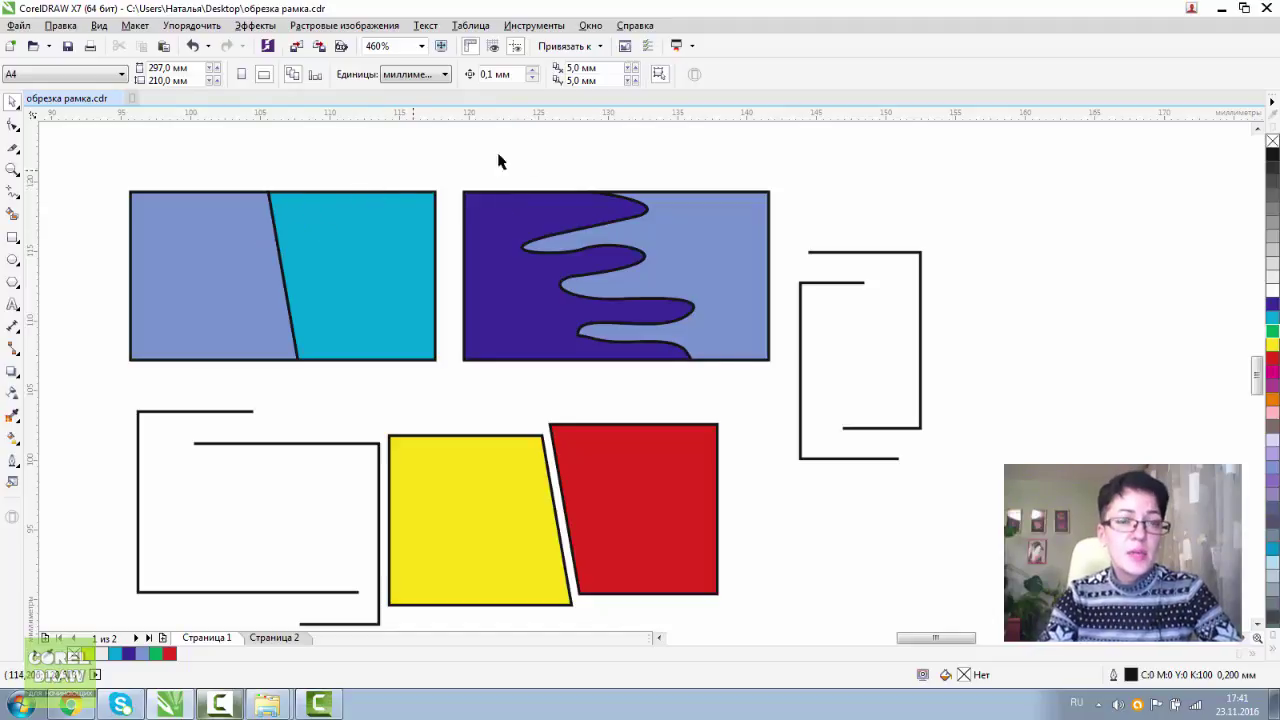
Go to page 2 (Страница 2) and try to cut the husky photo directly with the Knife tool.
click(286, 638)
drag(745, 440, 632, 403)
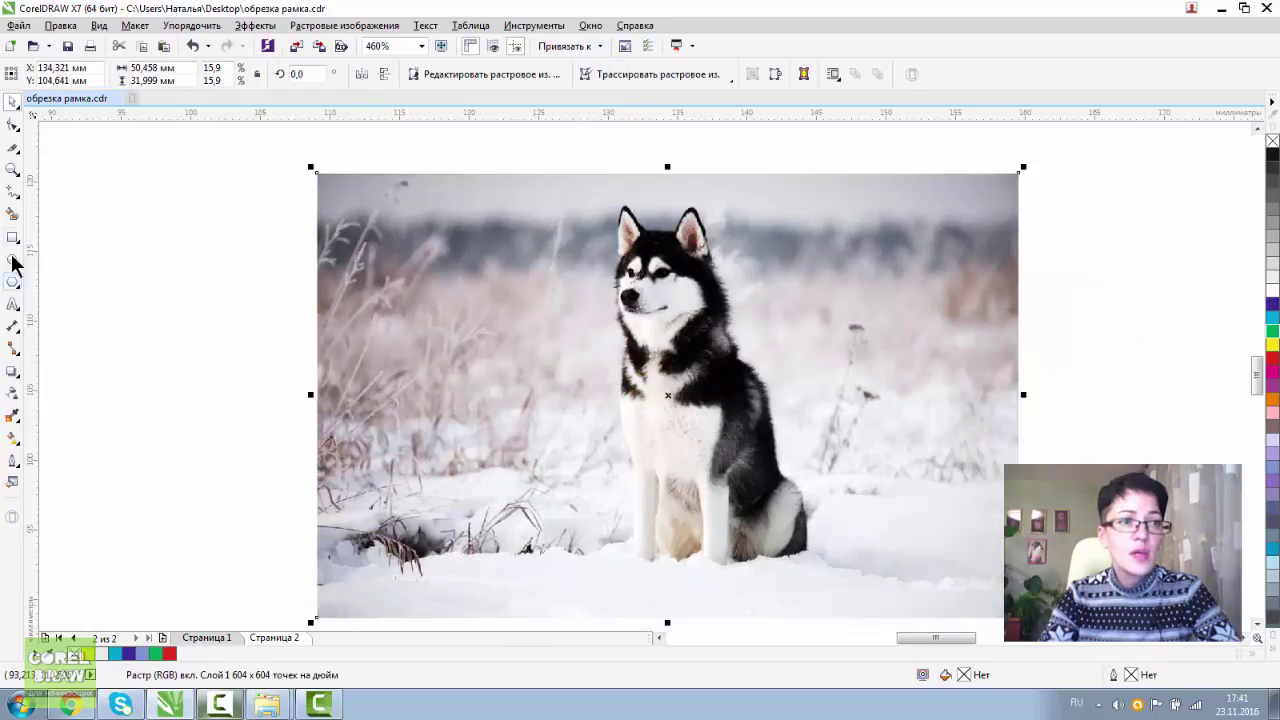
click(13, 150)
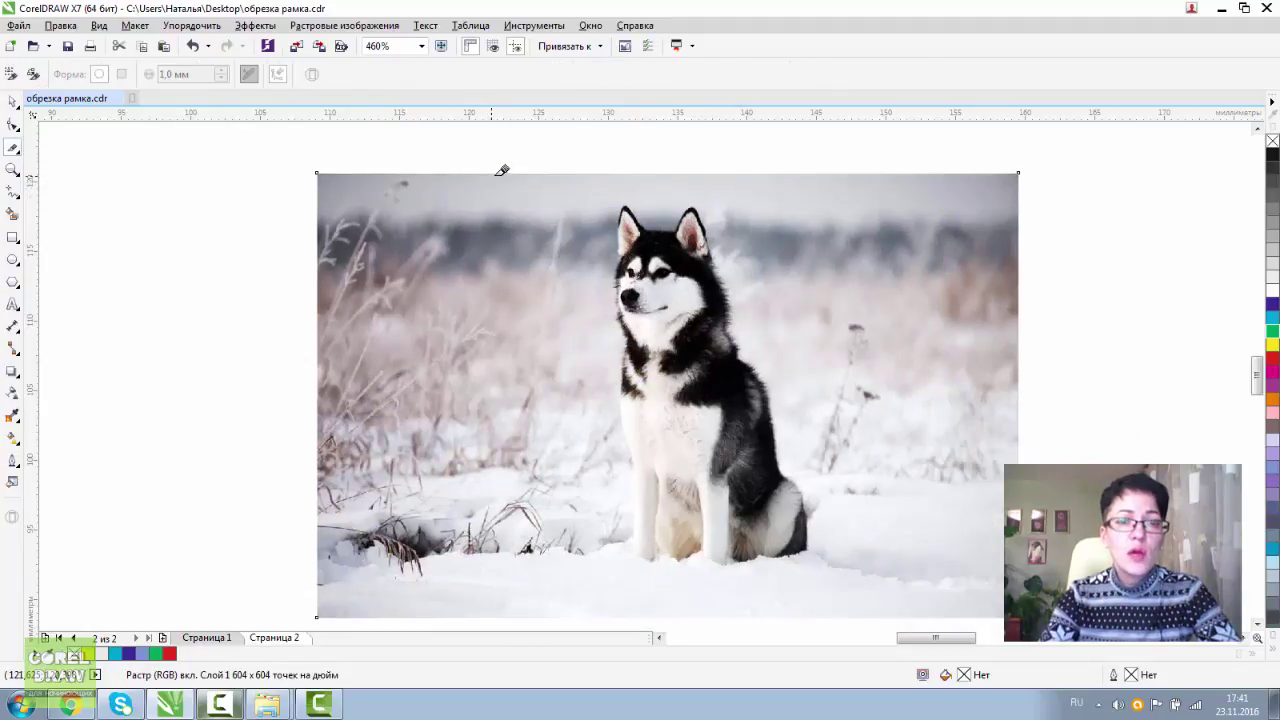
click(569, 174)
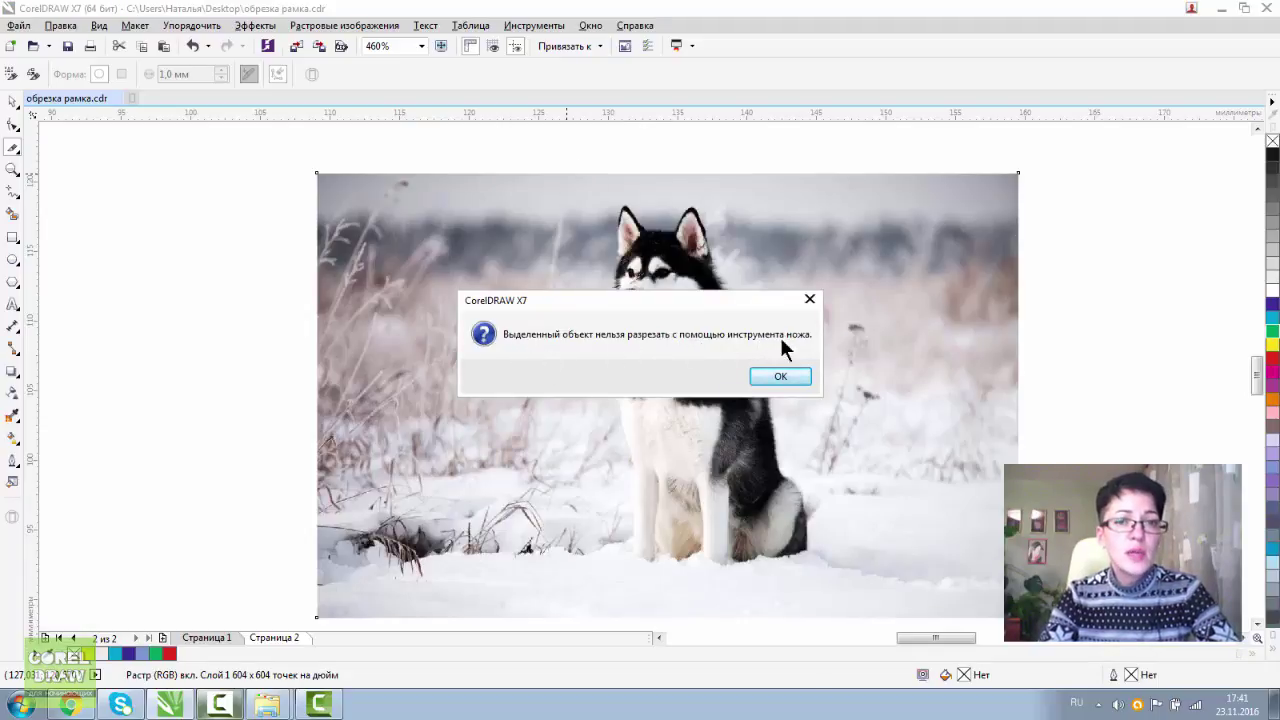
click(810, 299)
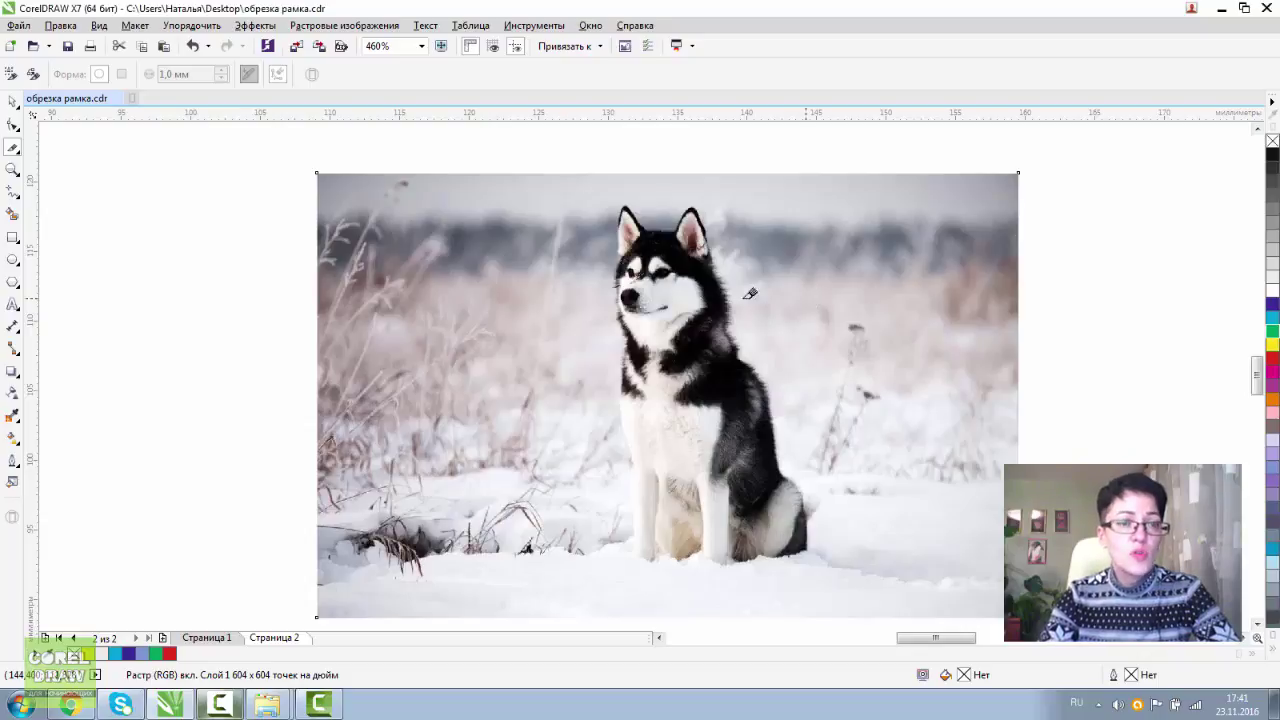
Draw a circle about 32.55 mm in diameter over the husky photo and position it around the dog.
click(13, 259)
drag(414, 185, 877, 600)
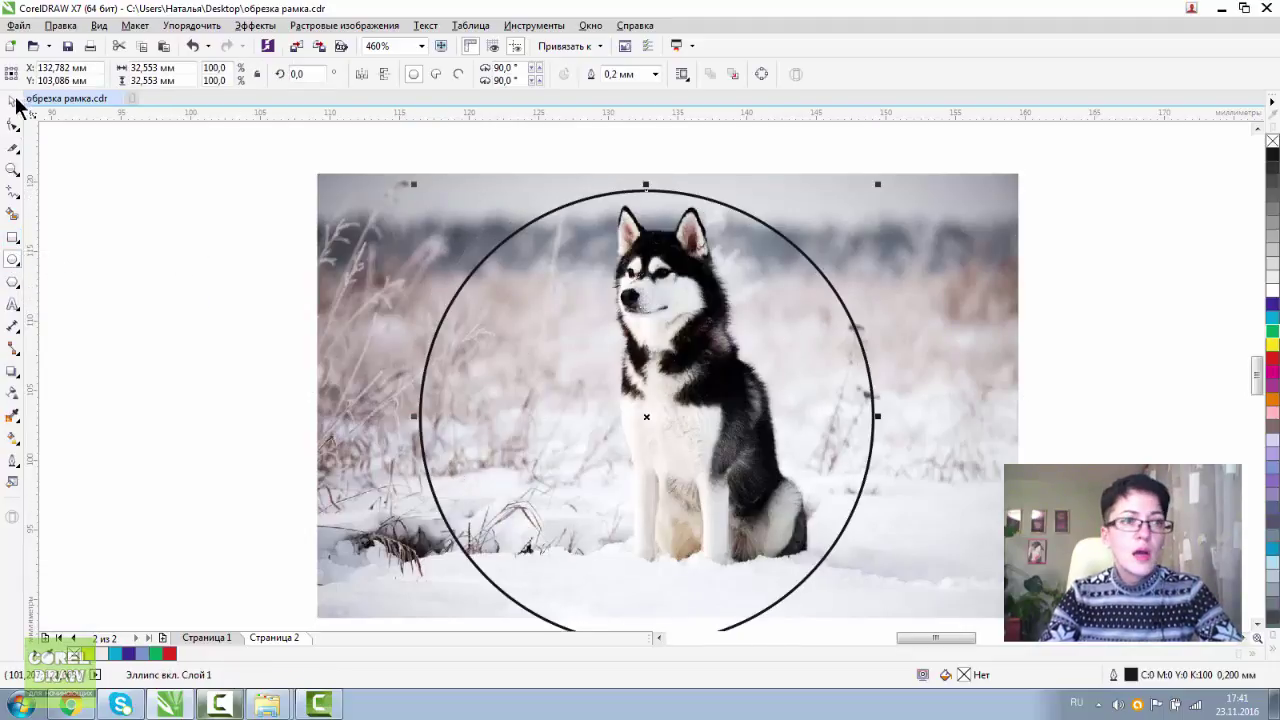
click(13, 101)
drag(561, 290, 574, 277)
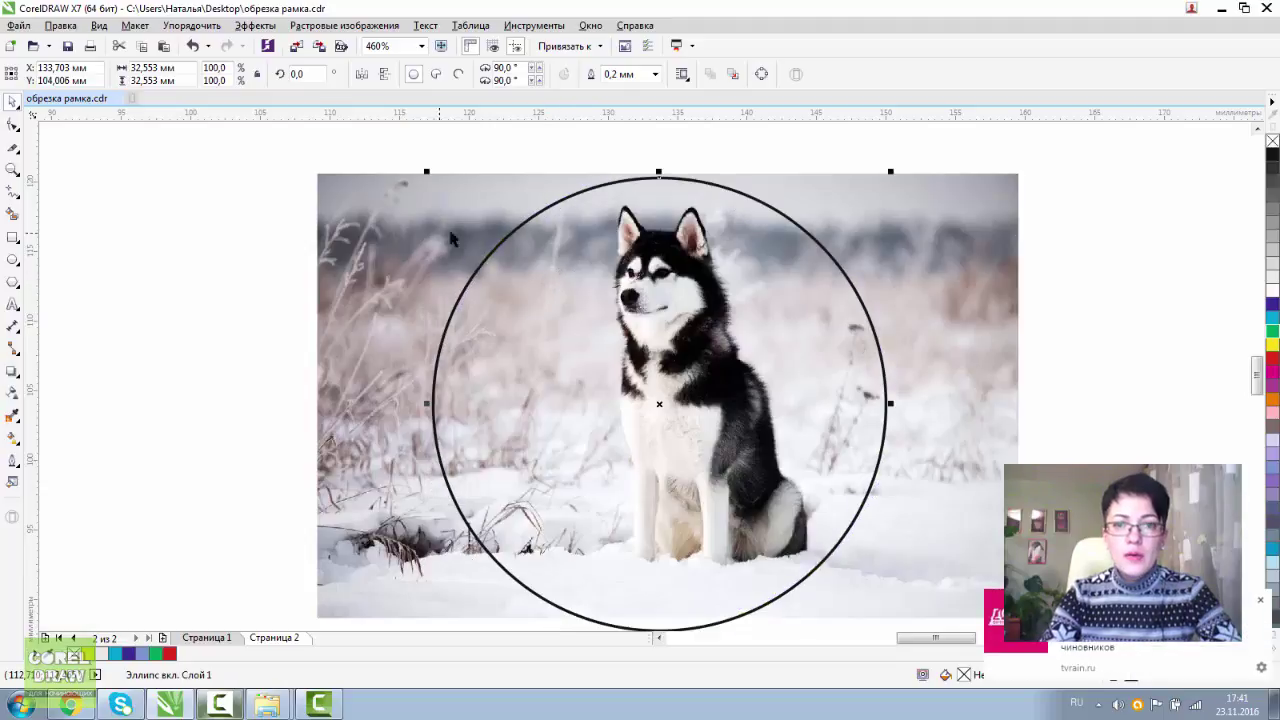
Place the husky photo inside the circle as a PowerClip.
click(348, 202)
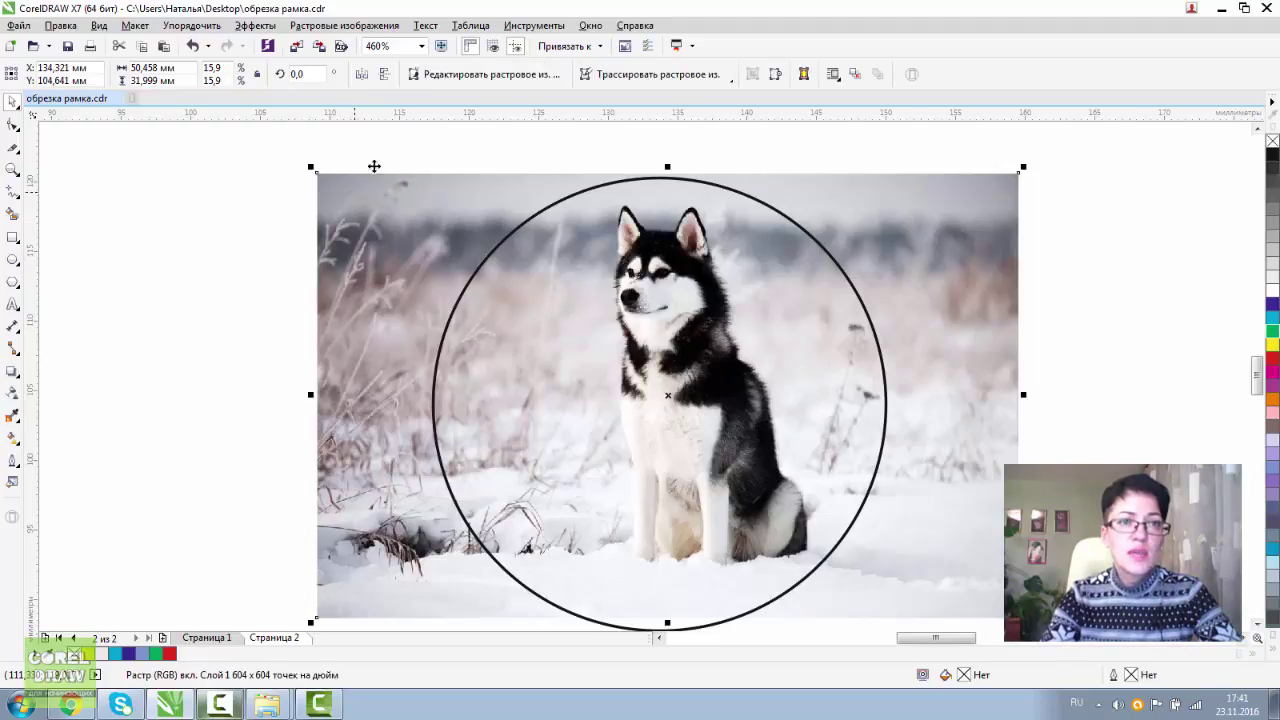
click(256, 26)
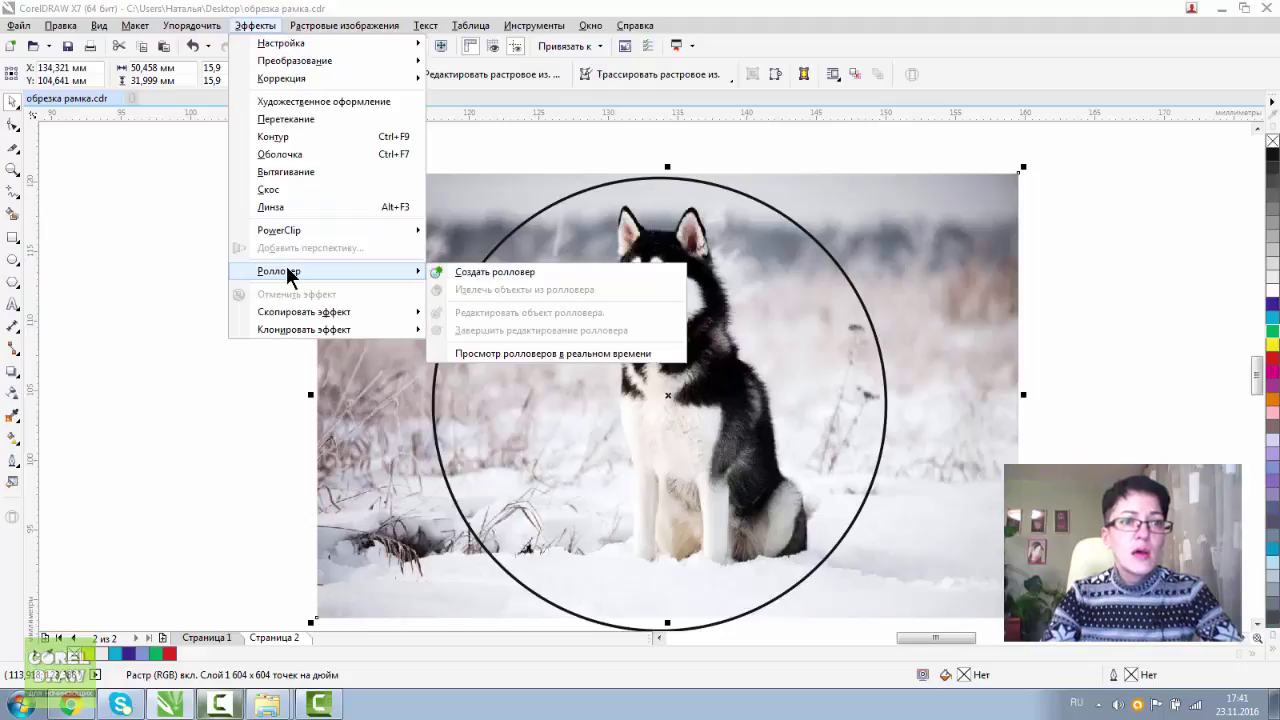
mouse_move(288, 230)
click(465, 229)
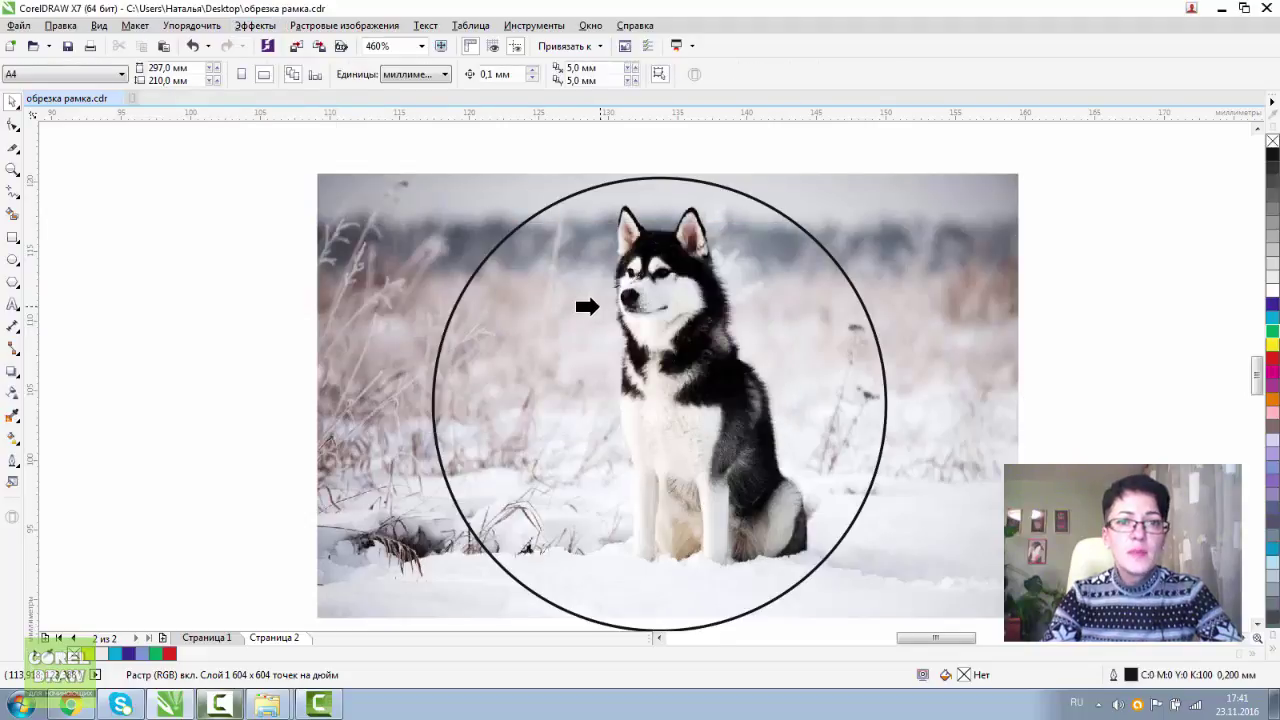
click(603, 304)
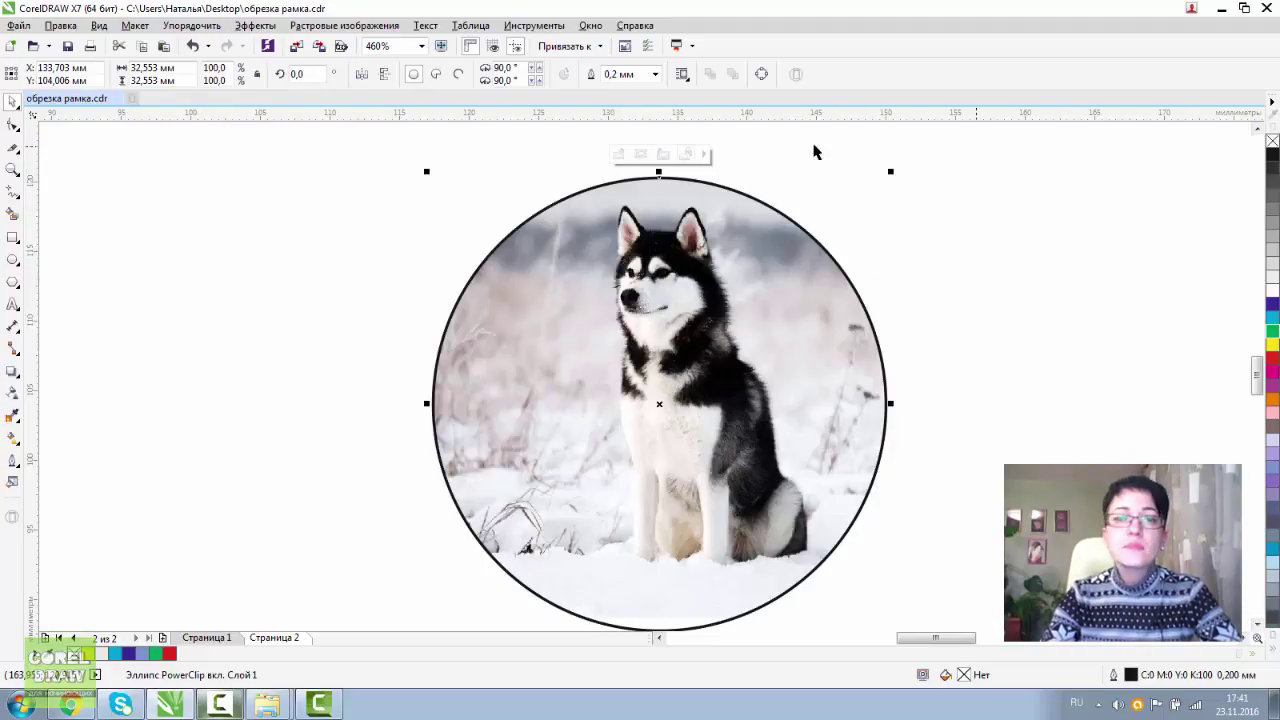
Cut the PowerClip circle along a wavy freehand line with the Knife tool, using automatic closing, and move its two pieces apart.
click(13, 148)
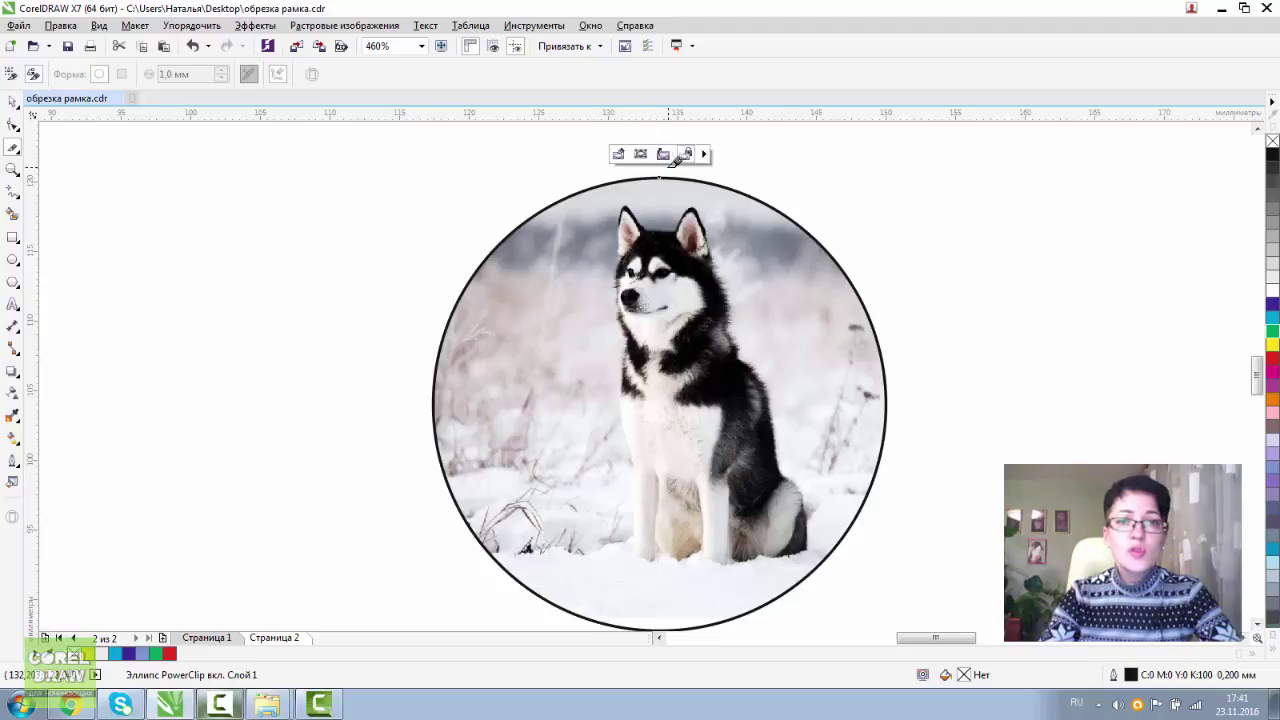
mouse_move(660, 178)
mouse_down()
mouse_move(712, 240)
mouse_move(590, 355)
mouse_move(763, 458)
mouse_move(806, 526)
mouse_move(803, 577)
mouse_up()
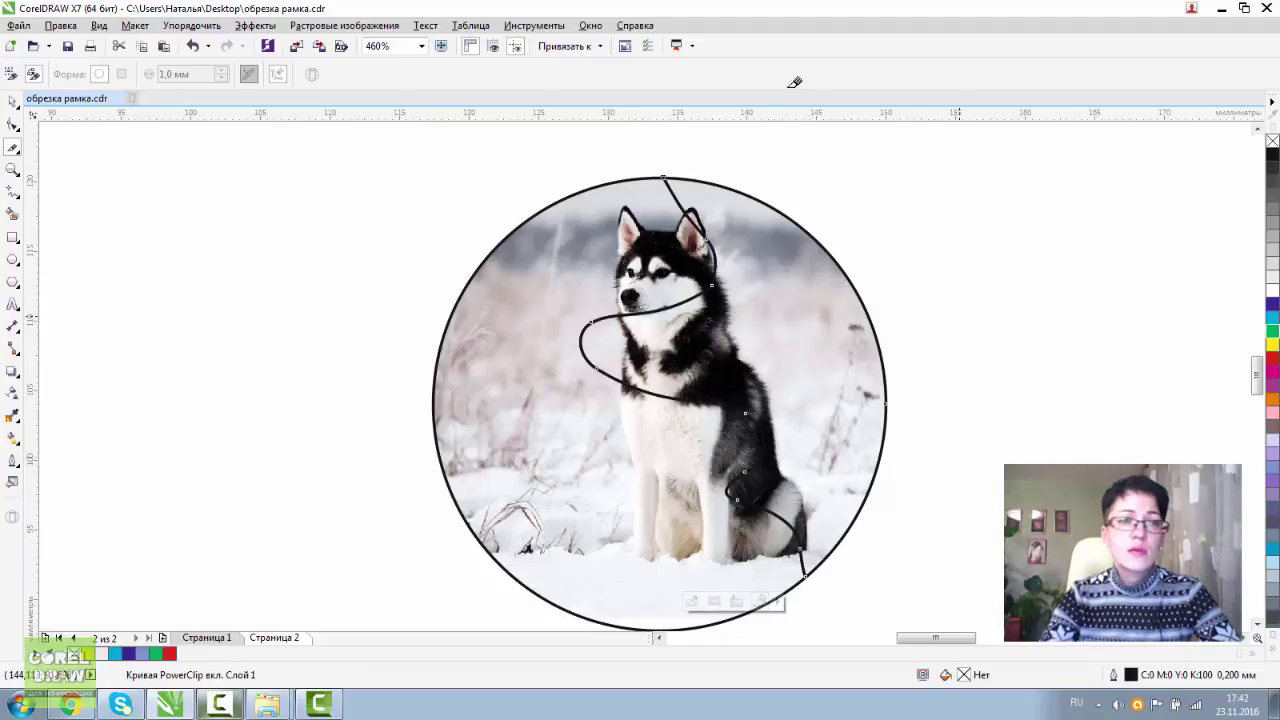
click(12, 101)
drag(862, 264, 942, 268)
drag(594, 304, 482, 282)
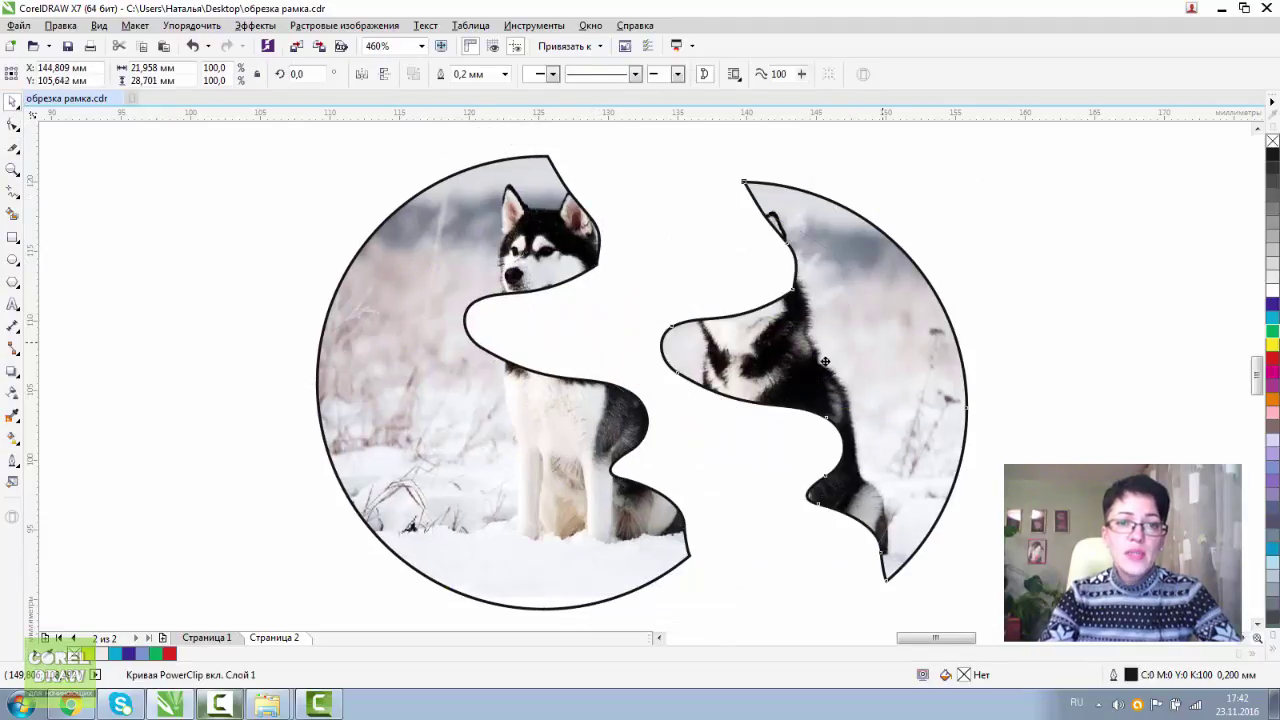
drag(825, 361, 750, 344)
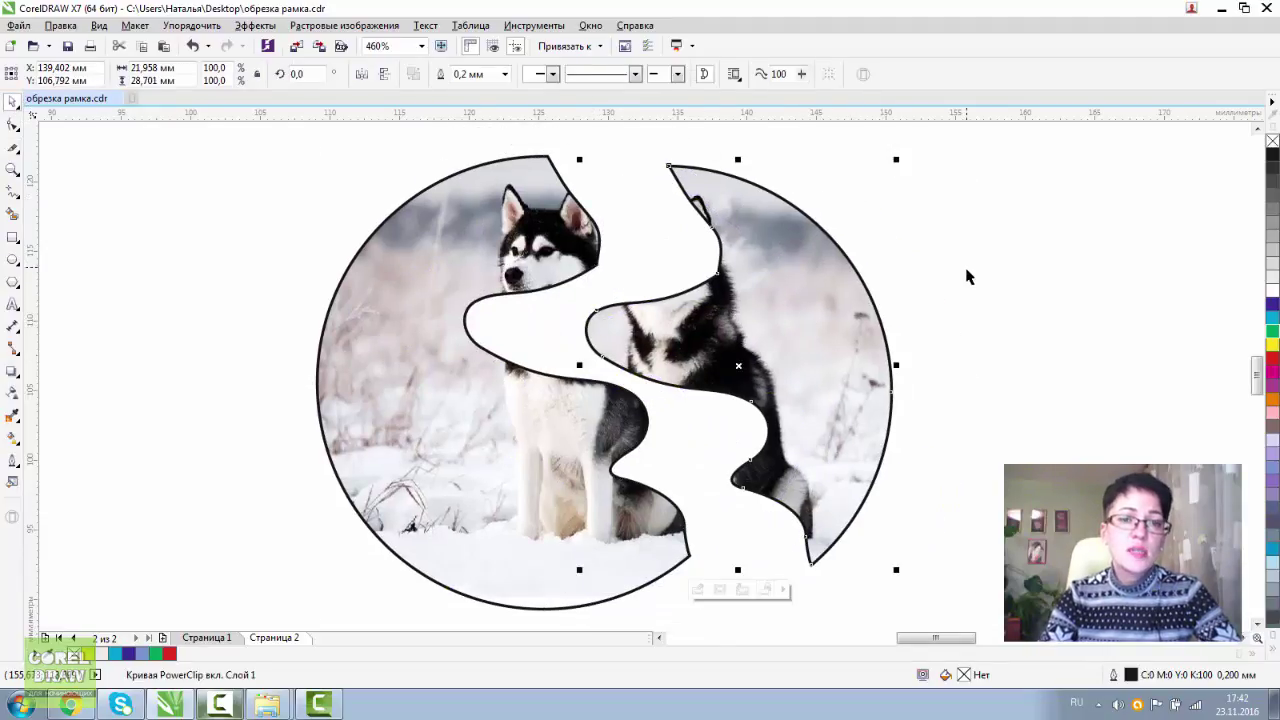
Examine the PowerClip contents of the right and left pieces in turn, finishing each edit without changing the photo.
right_click(760, 257)
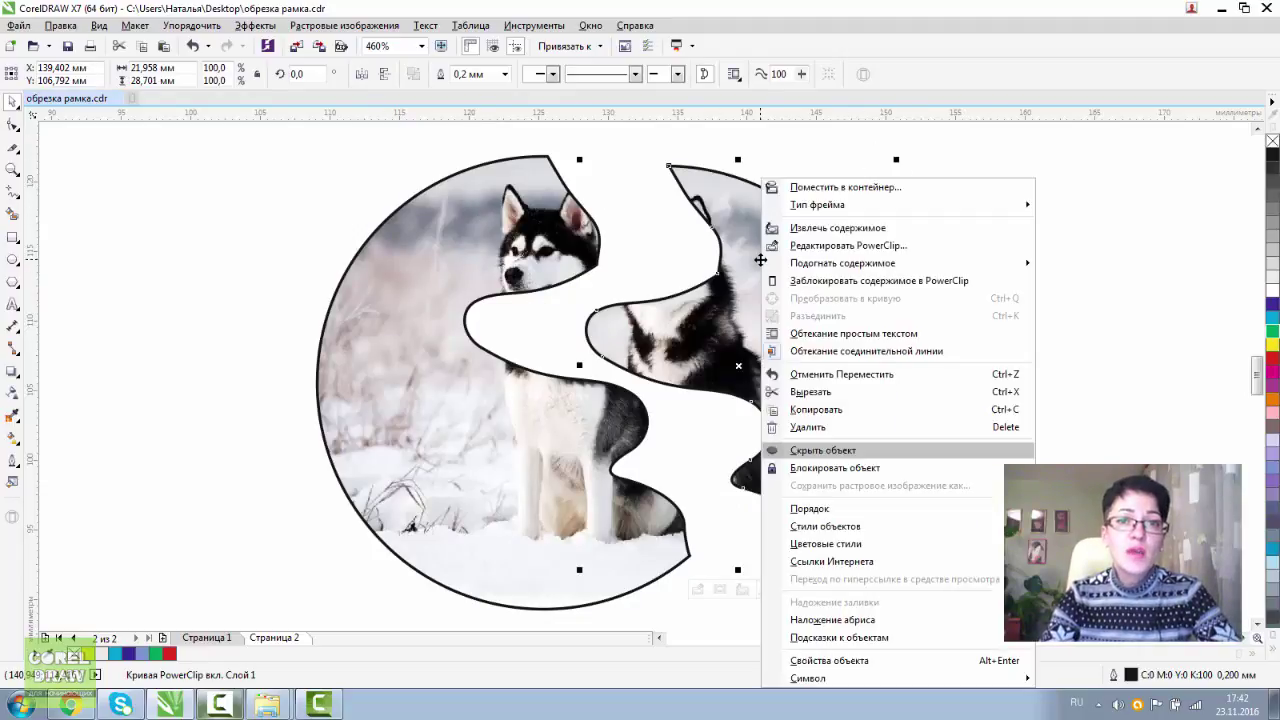
click(829, 246)
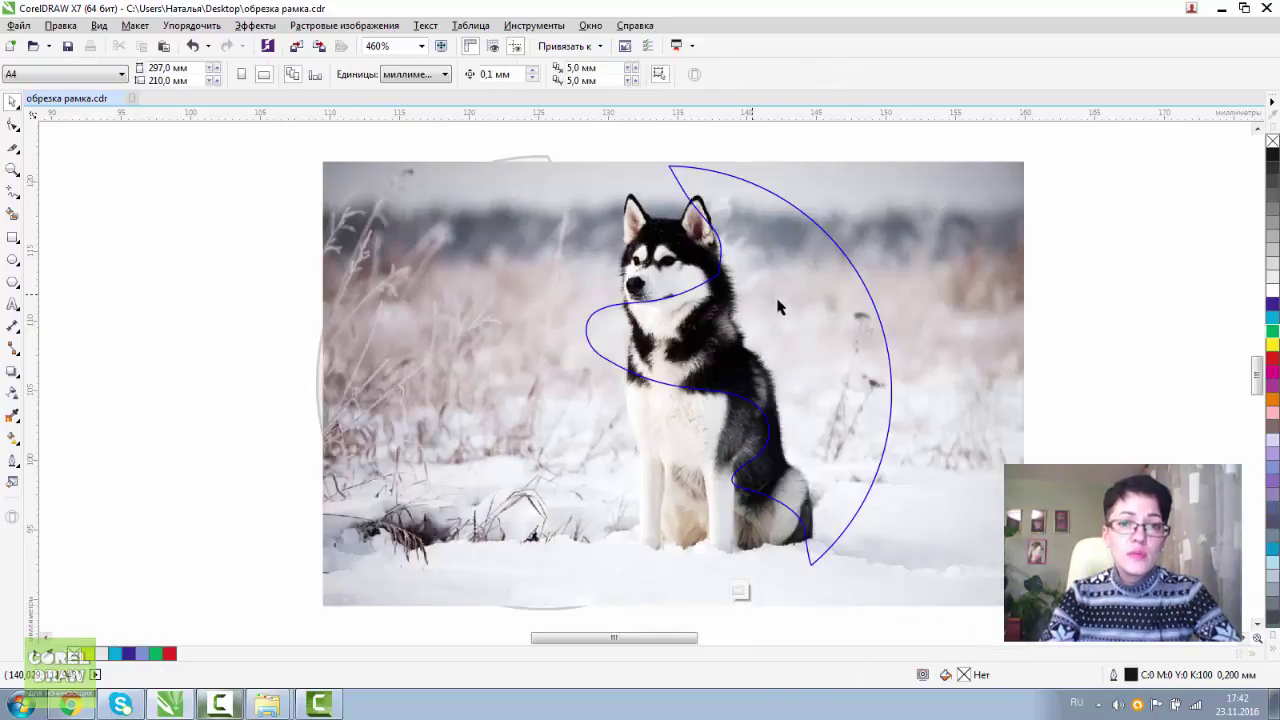
right_click(787, 281)
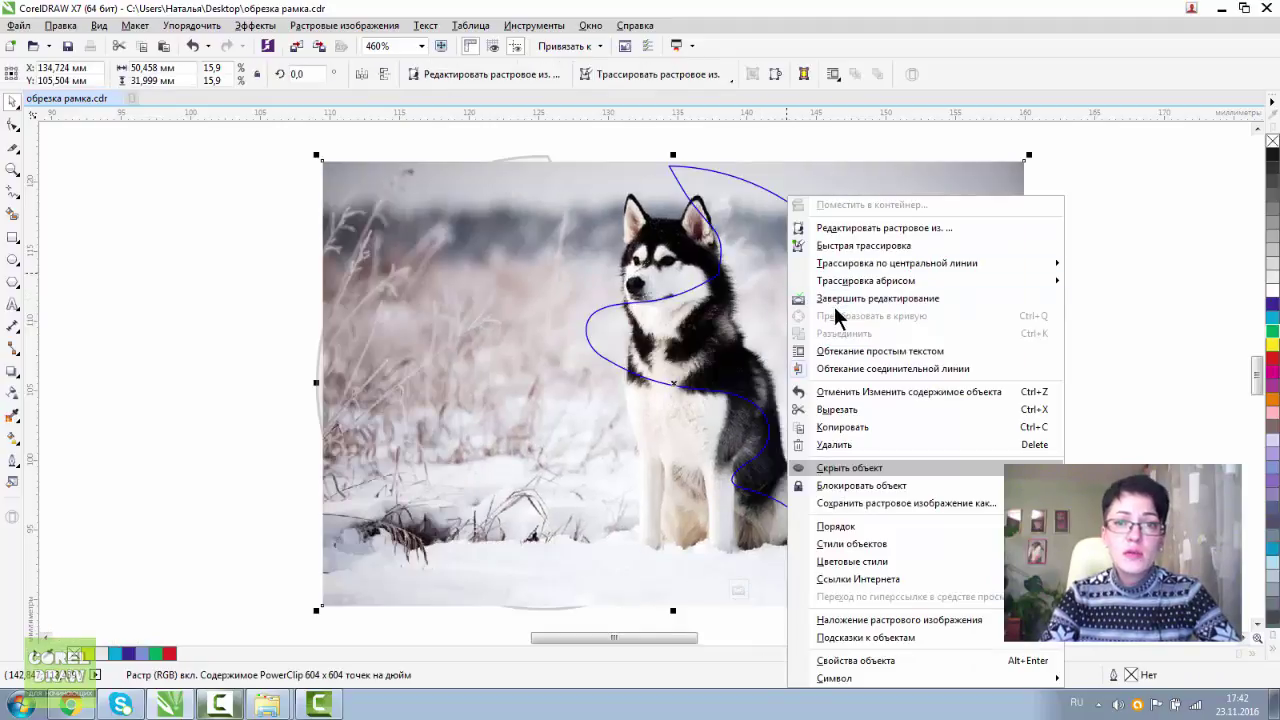
click(836, 300)
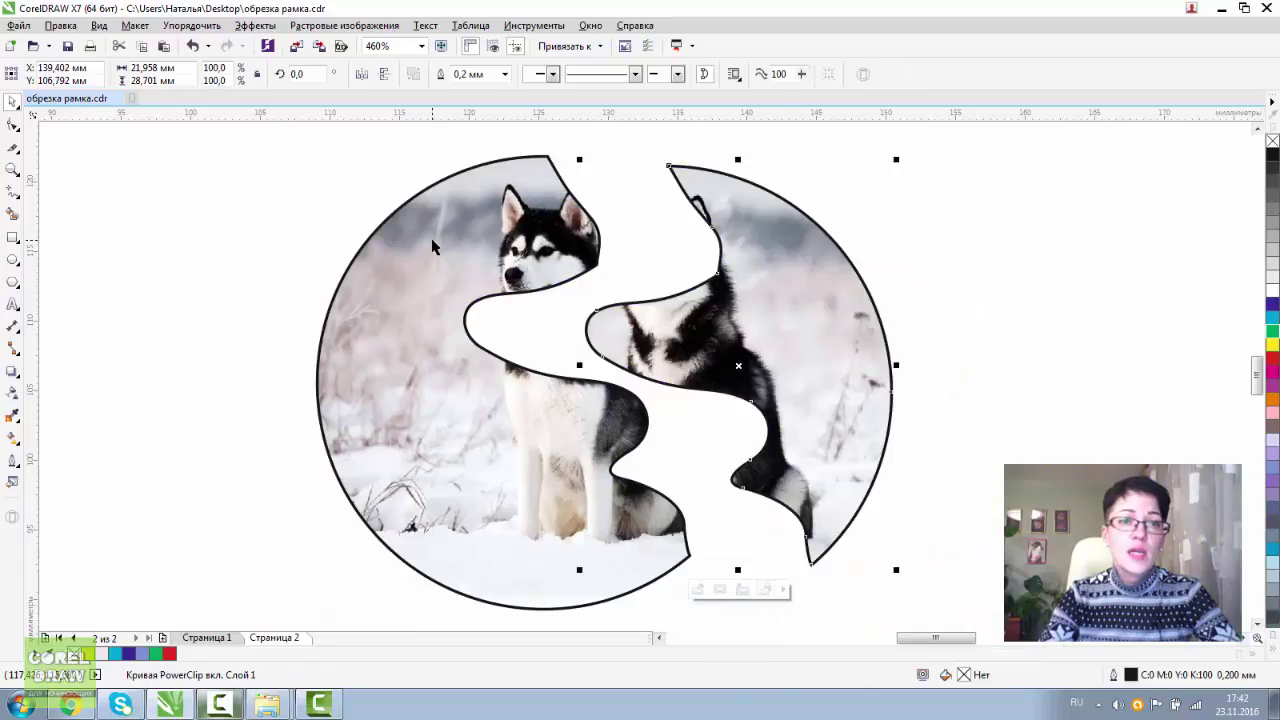
right_click(434, 178)
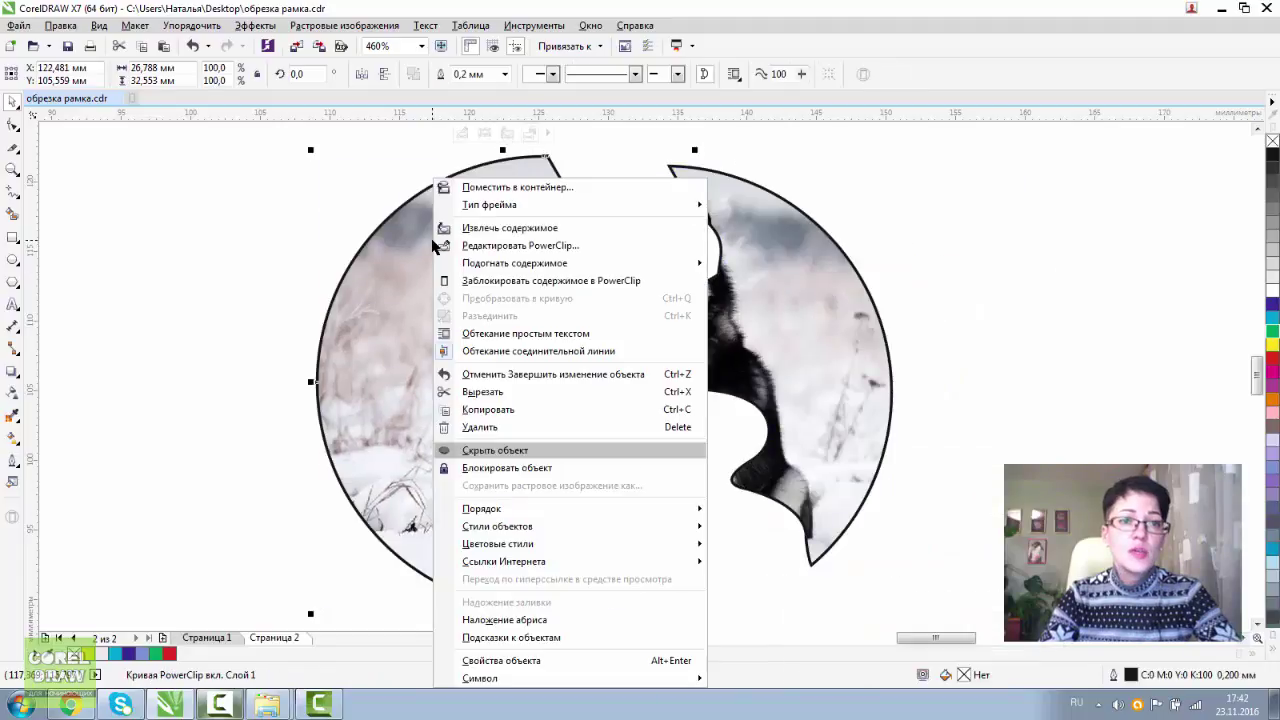
click(485, 247)
right_click(465, 243)
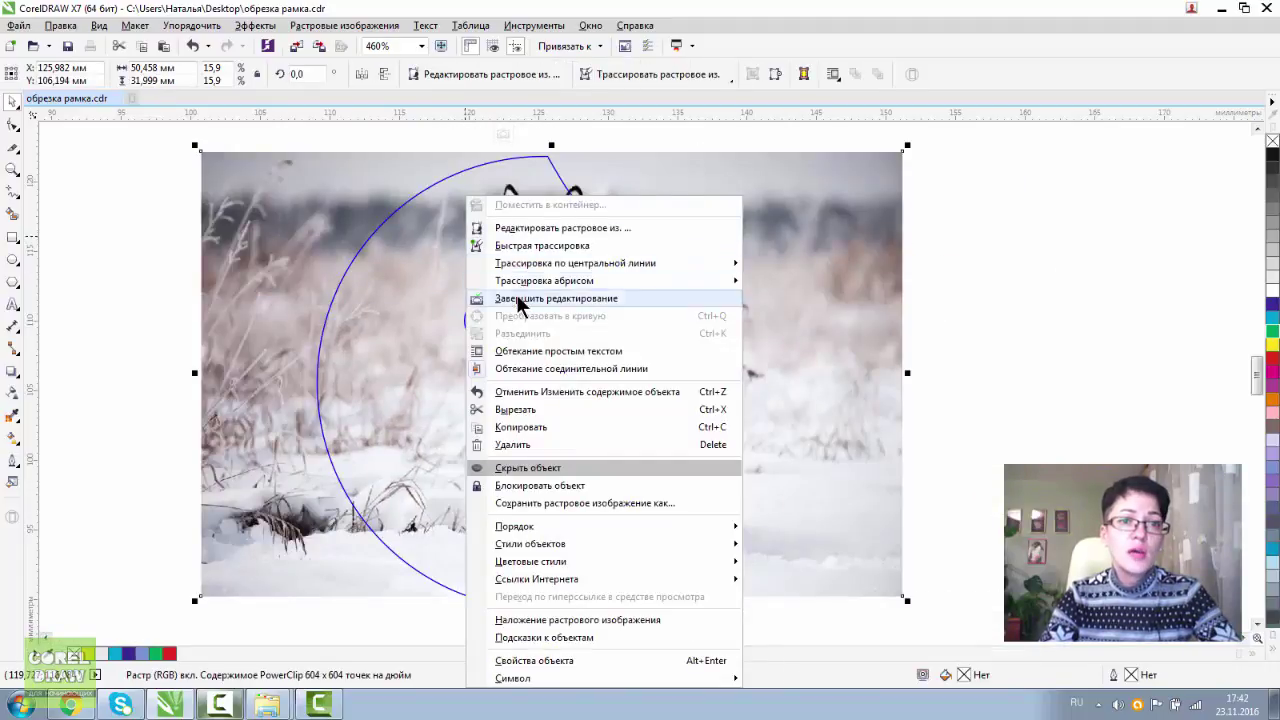
click(525, 294)
Reposition the right and left photo pieces side by side, leaving a gap along the wavy cut.
drag(771, 300, 816, 280)
drag(560, 258, 604, 249)
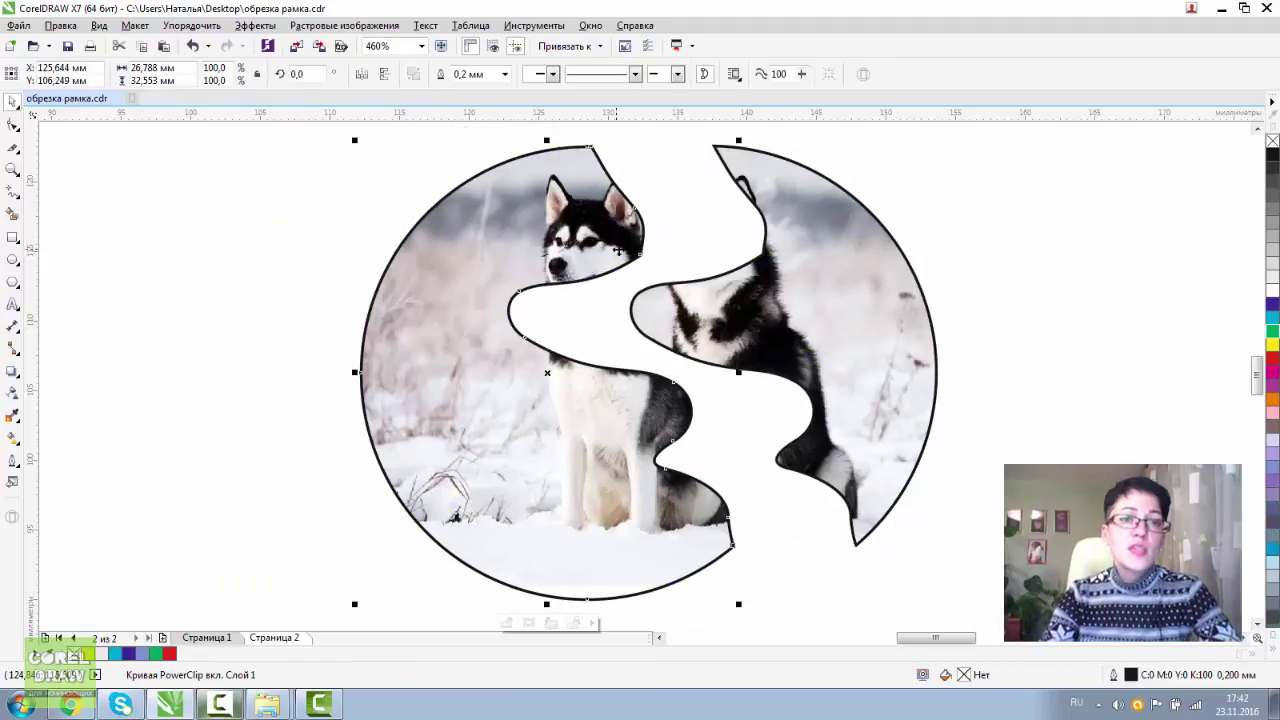